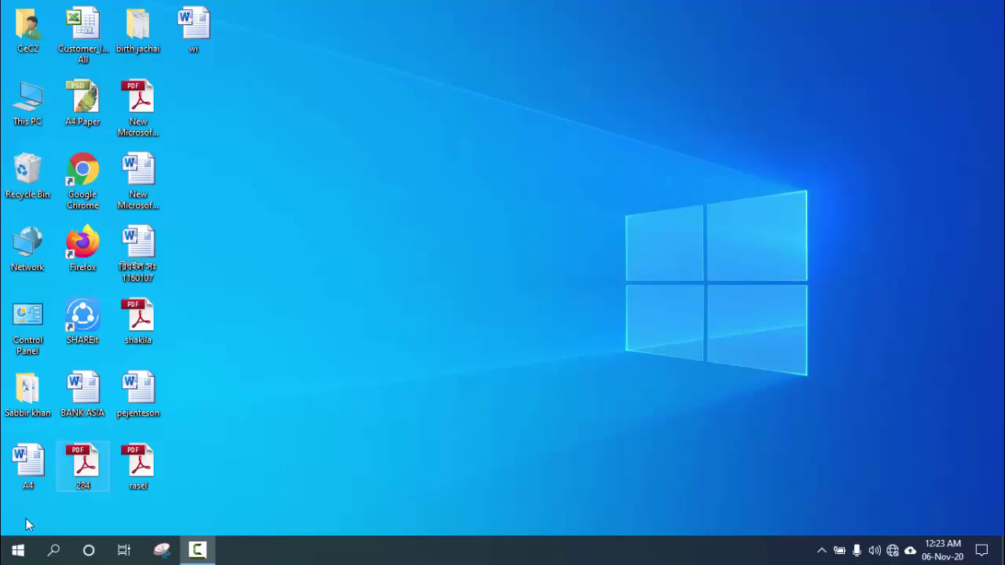
Browse the Start menu's expanded Microsoft Office 2010 group, then bring up the empty Windows search panel.
{"action": "left_click", "coordinate": [16, 551]}
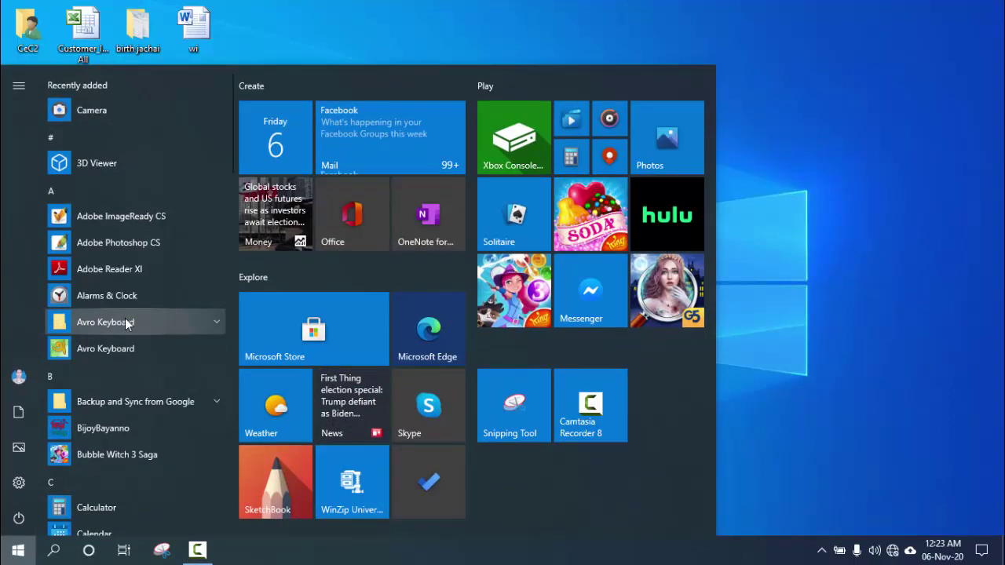
{"action": "scroll", "coordinate": [127, 323], "scroll_direction": "down", "scroll_amount": 6}
{"action": "scroll", "coordinate": [125, 318], "scroll_direction": "down", "scroll_amount": 3}
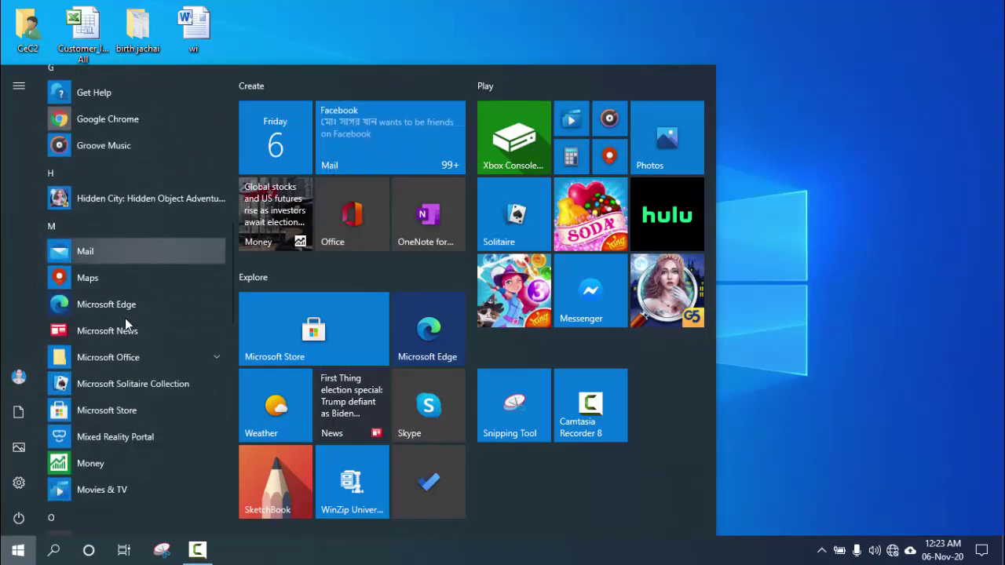
{"action": "scroll", "coordinate": [125, 318], "scroll_direction": "down", "scroll_amount": 3}
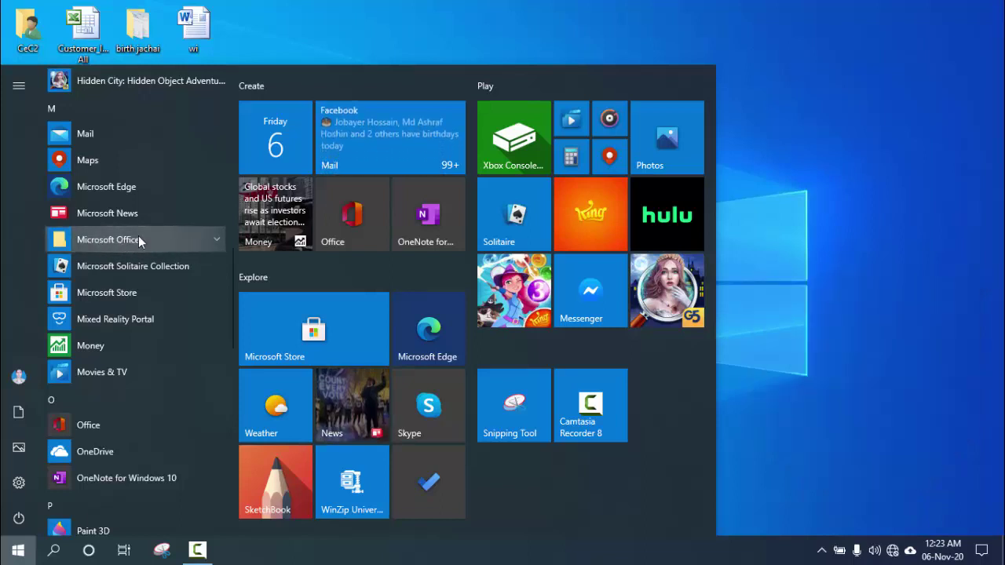
{"action": "left_click", "coordinate": [212, 238]}
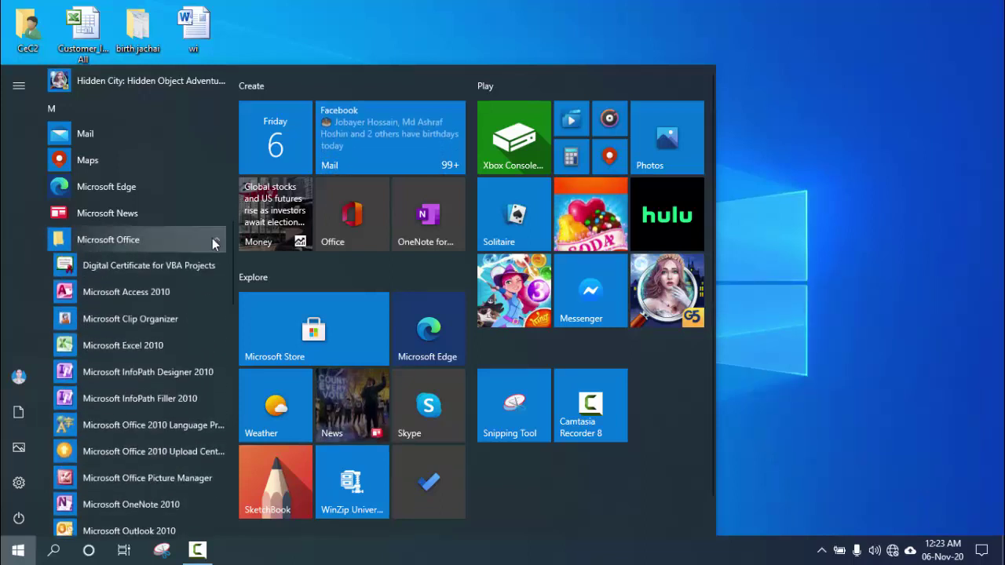
{"action": "scroll", "coordinate": [212, 238], "scroll_direction": "down", "scroll_amount": 6}
{"action": "scroll", "coordinate": [175, 255], "scroll_direction": "down", "scroll_amount": 2}
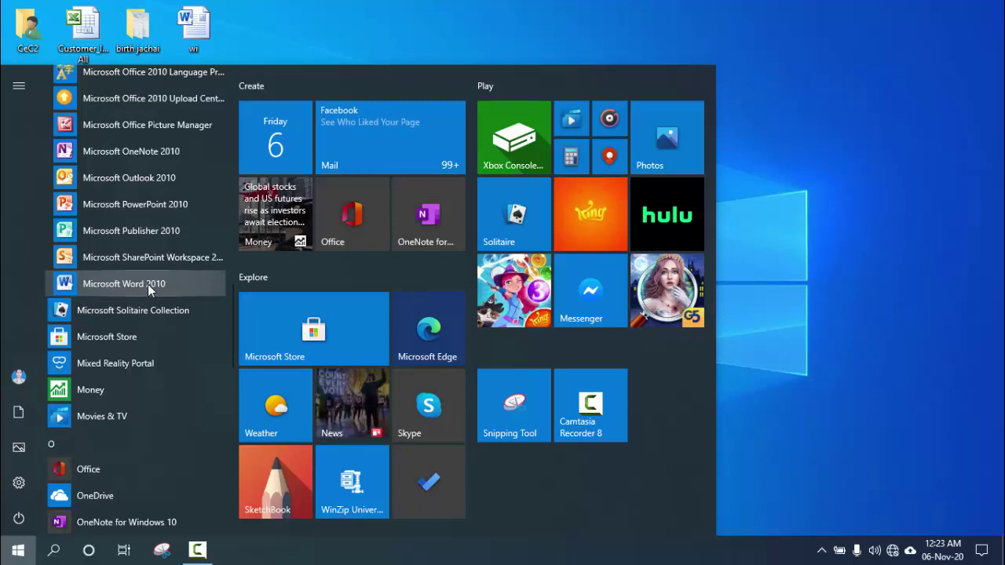
{"action": "left_click", "coordinate": [54, 554]}
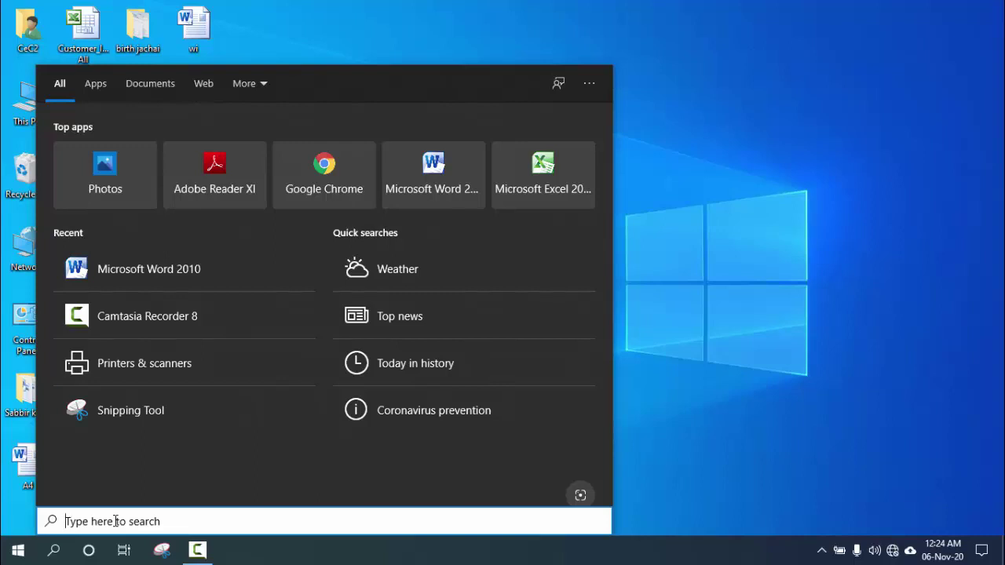
Search for 'word' and launch Microsoft Word 2010 from the best match.
{"action": "type", "text": "wo"}
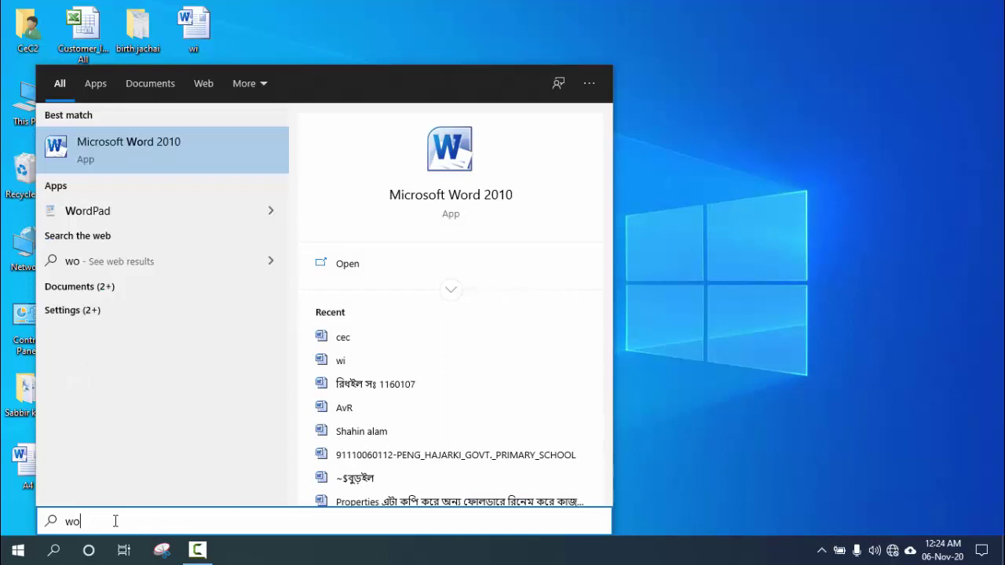
{"action": "type", "text": "rd"}
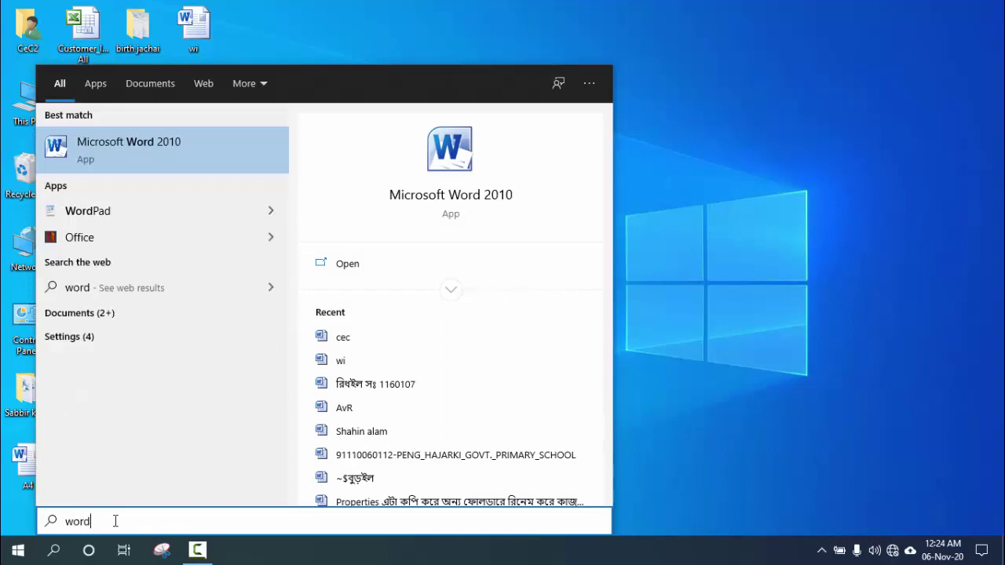
{"action": "left_click", "coordinate": [155, 150]}
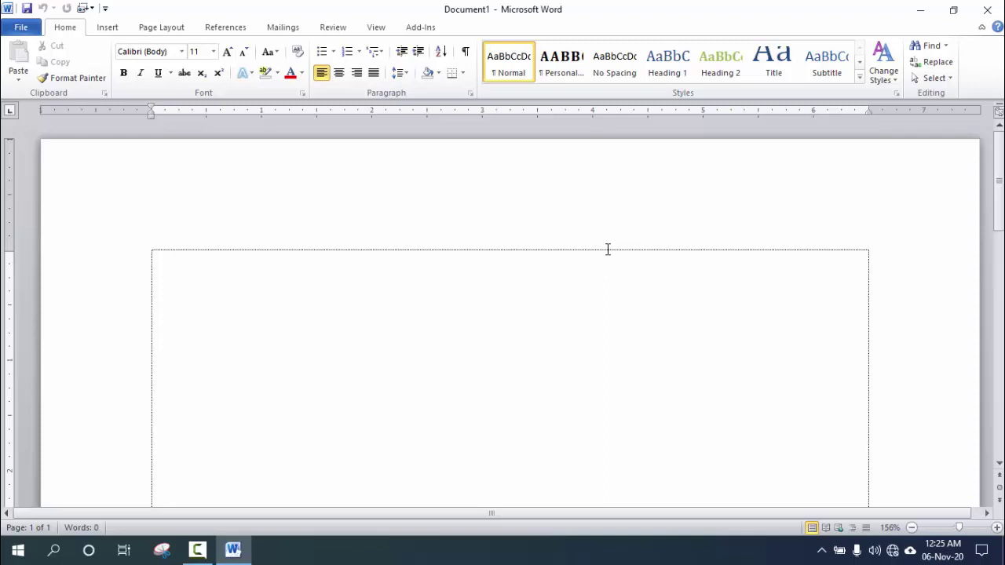
{"action": "left_click", "coordinate": [920, 13]}
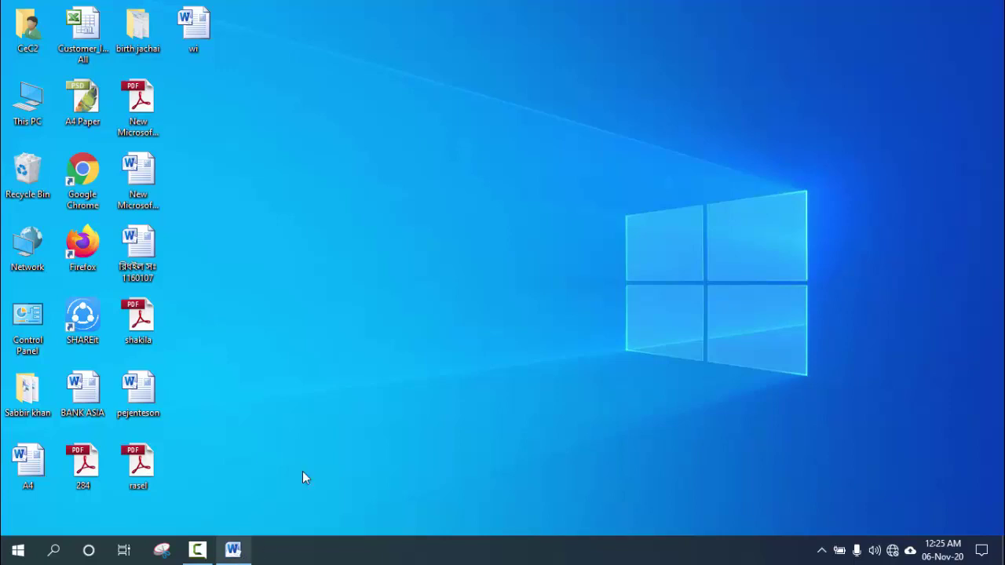
{"action": "right_click", "coordinate": [404, 148]}
{"action": "left_click", "coordinate": [436, 192]}
{"action": "mouse_move", "coordinate": [235, 553]}
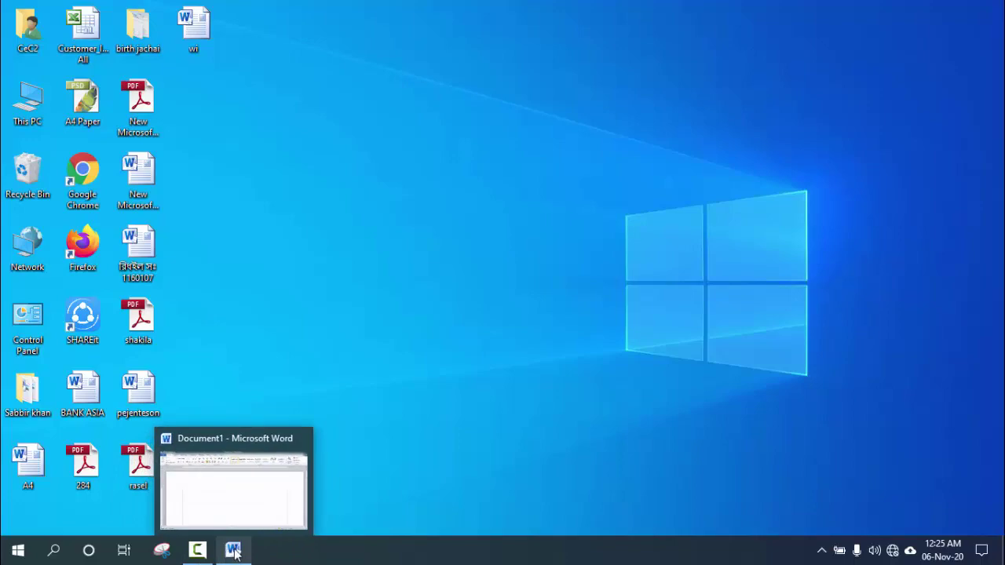
{"action": "left_click", "coordinate": [234, 553]}
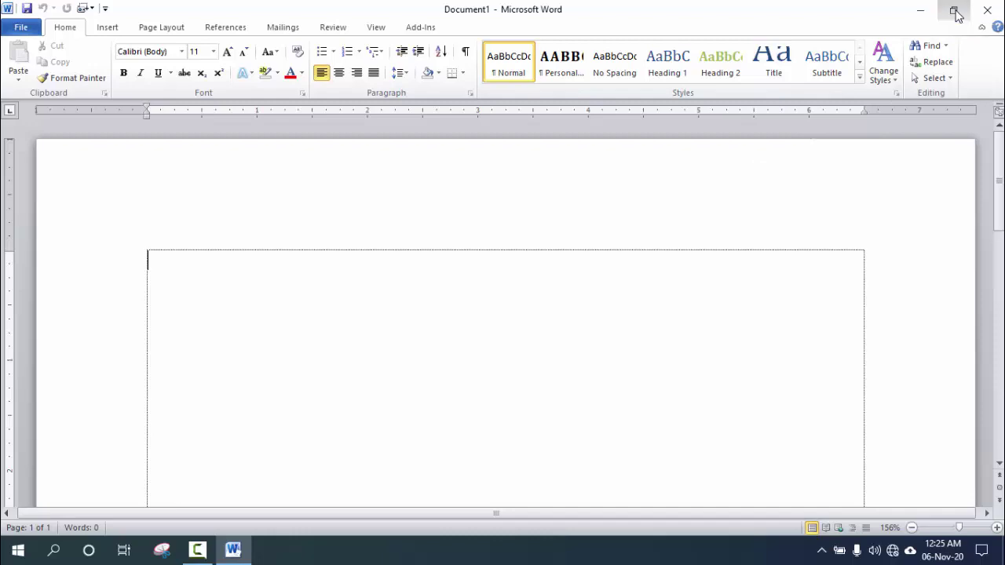
Restore the Word window from full screen, move it right and resize it.
{"action": "left_click", "coordinate": [954, 13]}
{"action": "left_click_drag", "start_coordinate": [671, 90], "coordinate": [762, 135]}
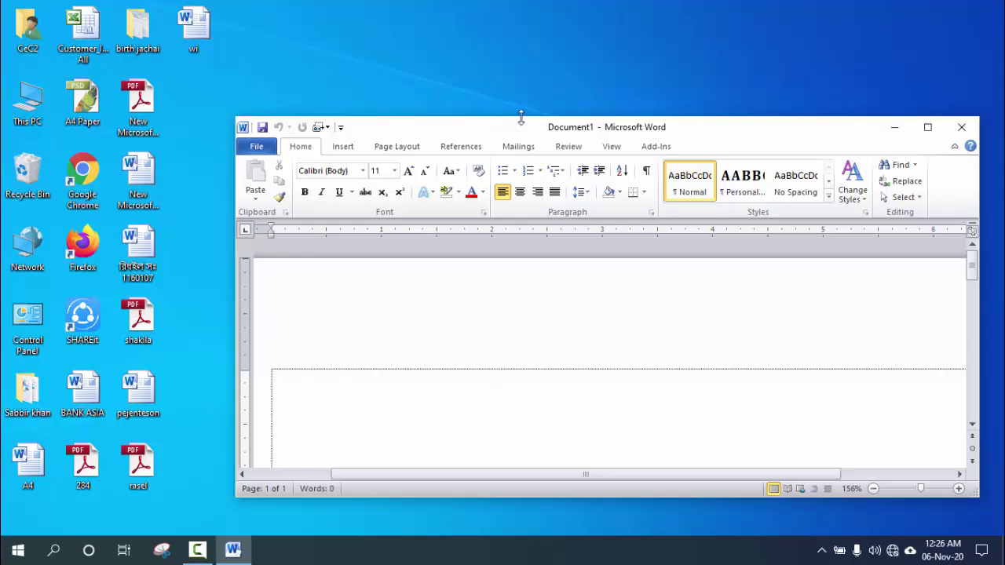
{"action": "left_click_drag", "start_coordinate": [520, 117], "coordinate": [152, 75]}
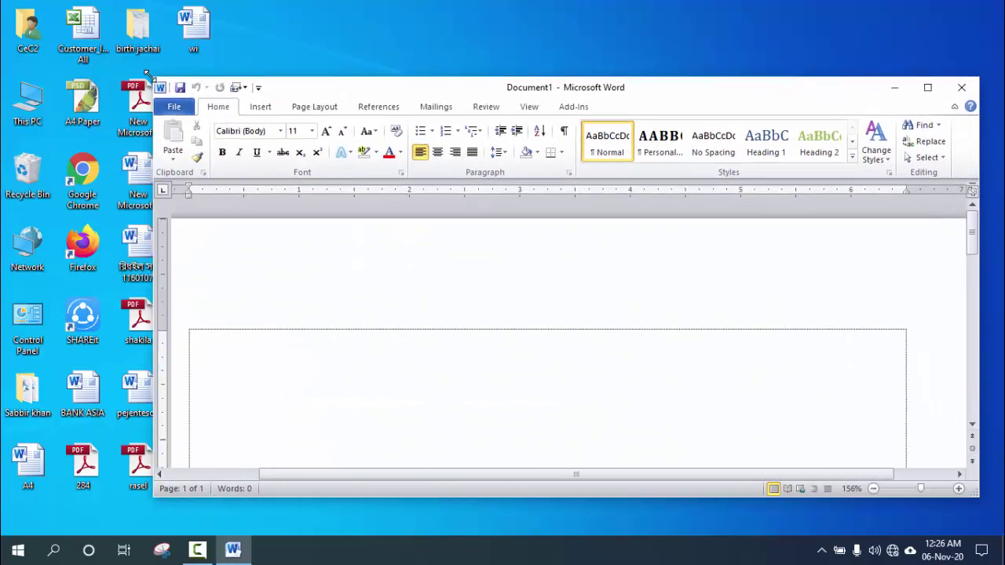
{"action": "scroll", "coordinate": [397, 342], "scroll_direction": "down", "scroll_amount": 2}
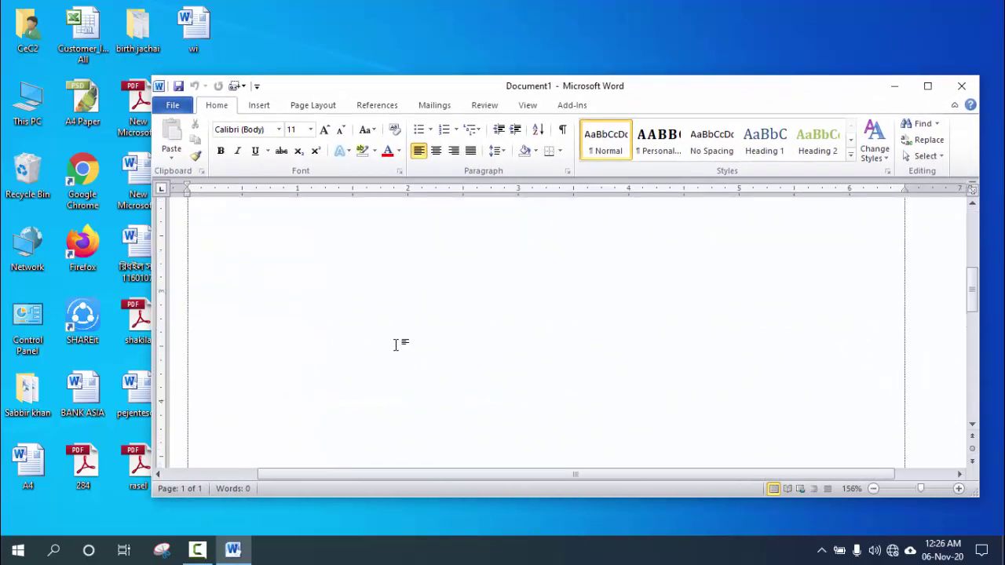
{"action": "scroll", "coordinate": [397, 342], "scroll_direction": "up", "scroll_amount": 2}
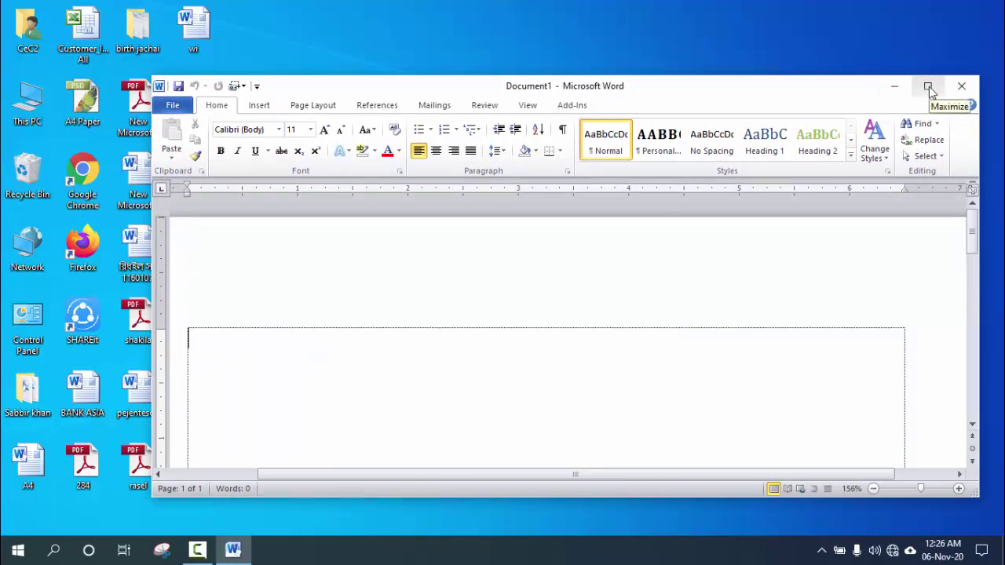
Maximize Word again, then close the blank Document1 back to the desktop.
{"action": "left_click", "coordinate": [928, 88]}
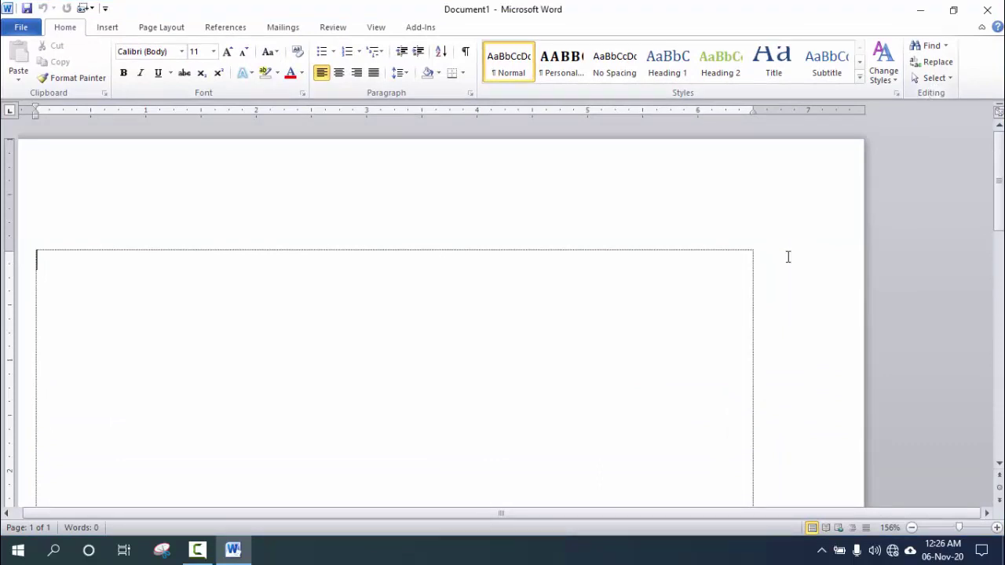
{"action": "left_click_drag", "start_coordinate": [704, 516], "coordinate": [685, 516]}
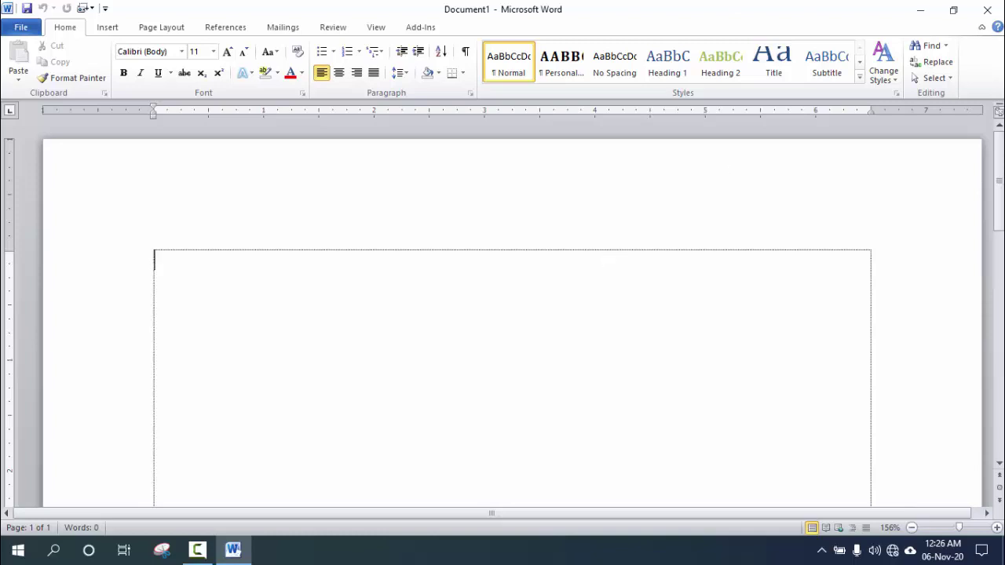
{"action": "left_click", "coordinate": [988, 11]}
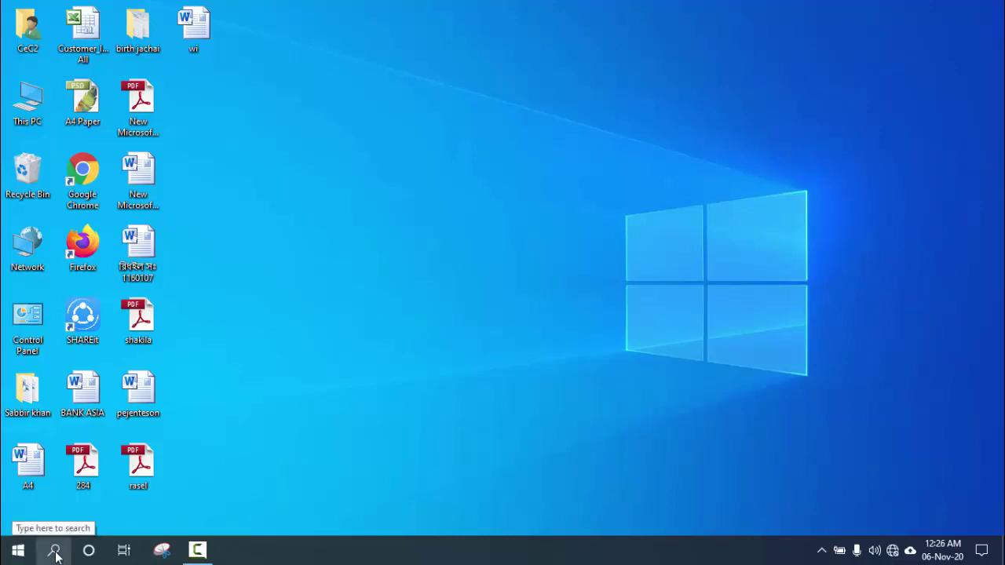
Launch Microsoft Word 2010 from the Start menu's expanded Microsoft Office group.
{"action": "left_click", "coordinate": [55, 552]}
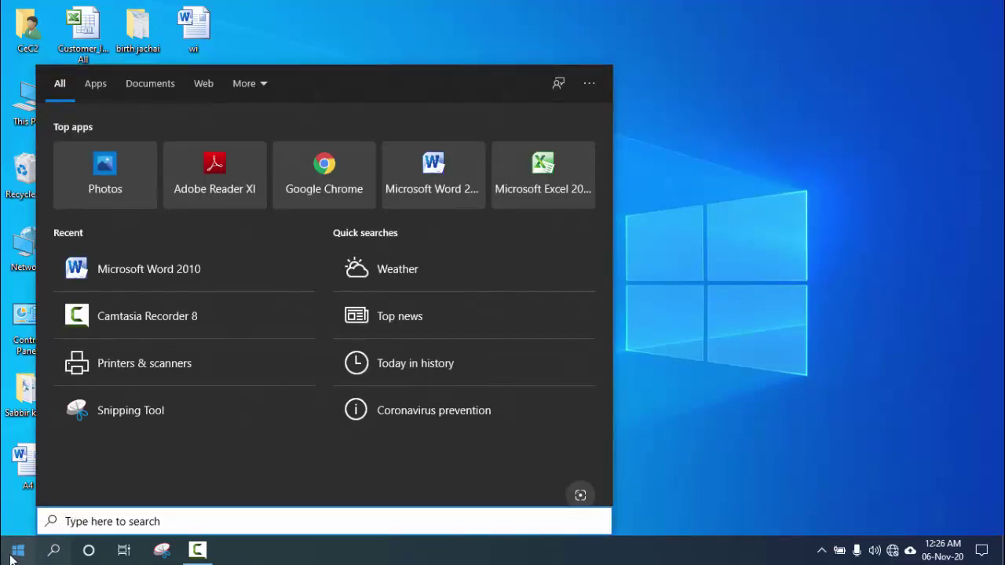
{"action": "left_click", "coordinate": [14, 552]}
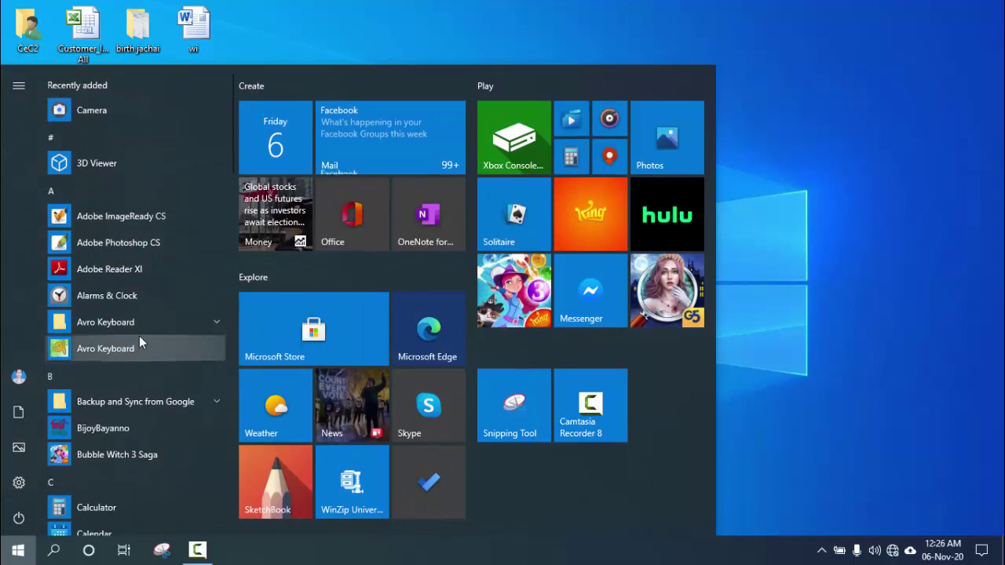
{"action": "scroll", "coordinate": [139, 336], "scroll_direction": "down", "scroll_amount": 5}
{"action": "scroll", "coordinate": [140, 337], "scroll_direction": "down", "scroll_amount": 5}
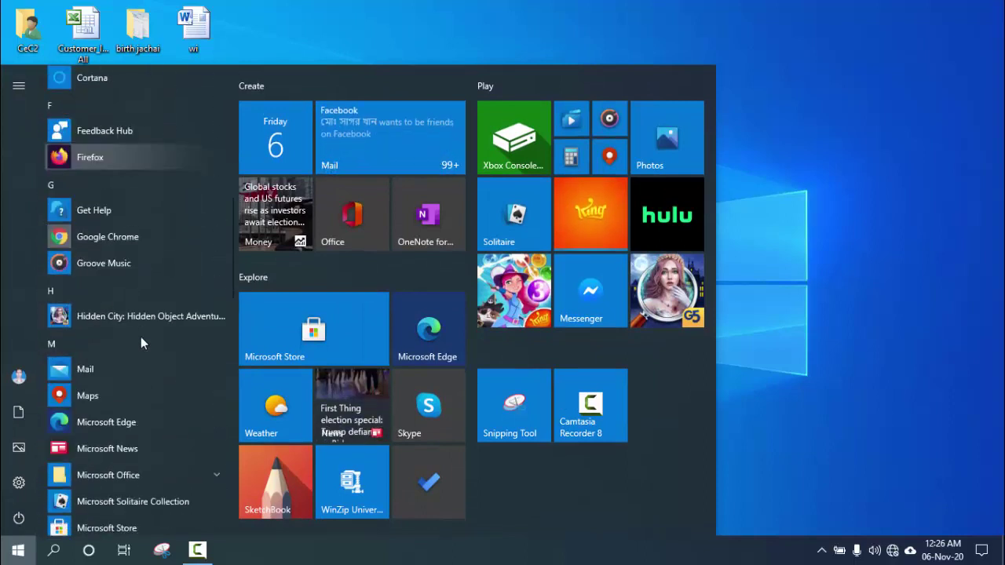
{"action": "scroll", "coordinate": [140, 337], "scroll_direction": "down", "scroll_amount": 3}
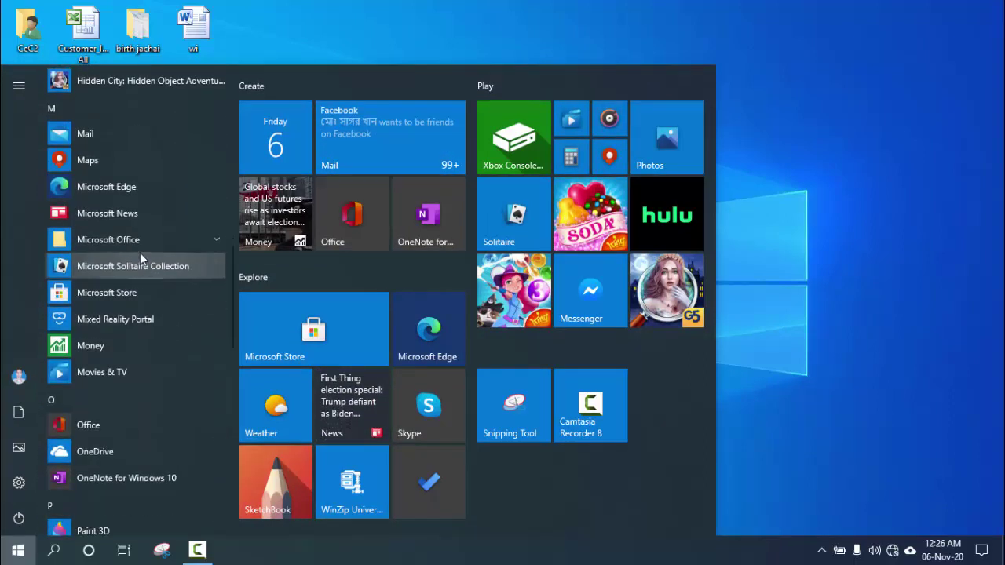
{"action": "left_click", "coordinate": [168, 237]}
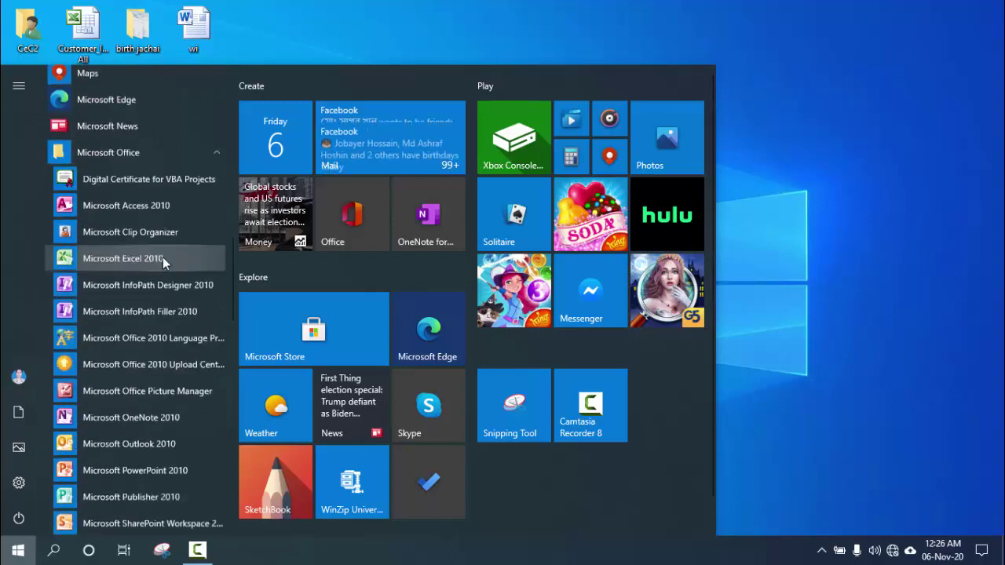
{"action": "scroll", "coordinate": [163, 257], "scroll_direction": "down", "scroll_amount": 3}
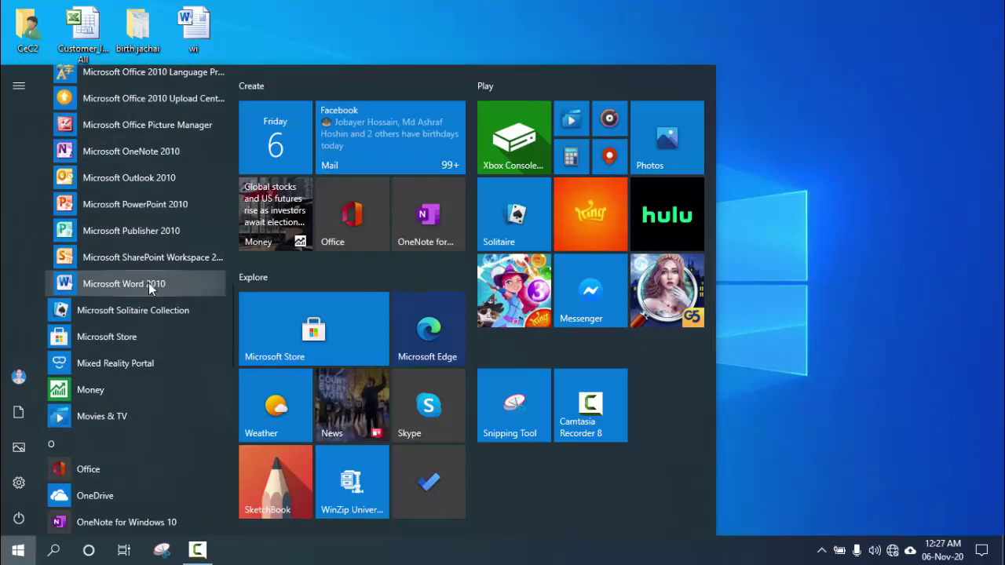
{"action": "left_click", "coordinate": [148, 282]}
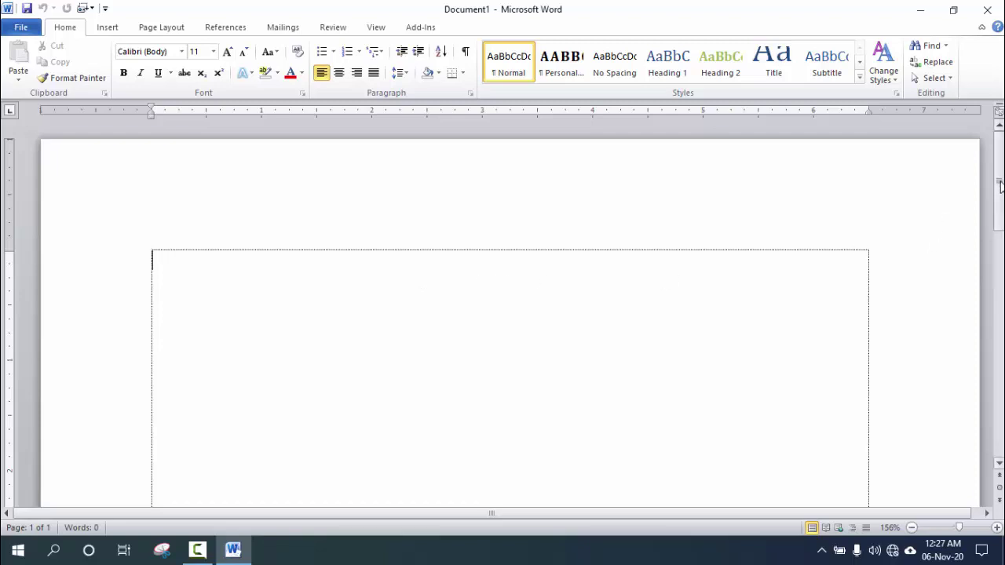
Set the blank page zoom to 100%, then enlarge it to about 170%.
{"action": "mouse_move", "coordinate": [1000, 182]}
{"action": "left_mouse_down"}
{"action": "mouse_move", "coordinate": [1001, 407]}
{"action": "mouse_move", "coordinate": [1000, 171]}
{"action": "left_mouse_up"}
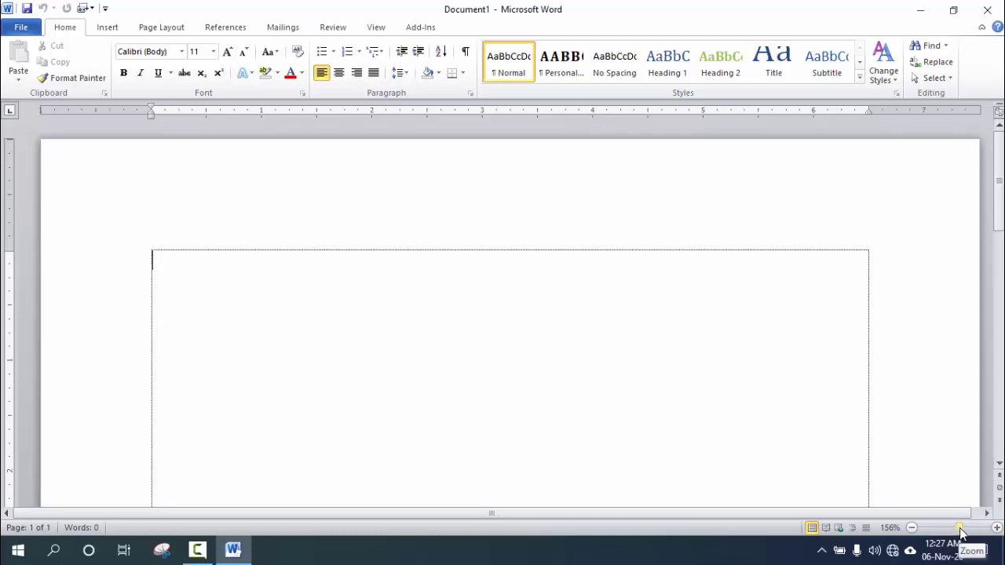
{"action": "left_click_drag", "start_coordinate": [959, 534], "coordinate": [955, 534]}
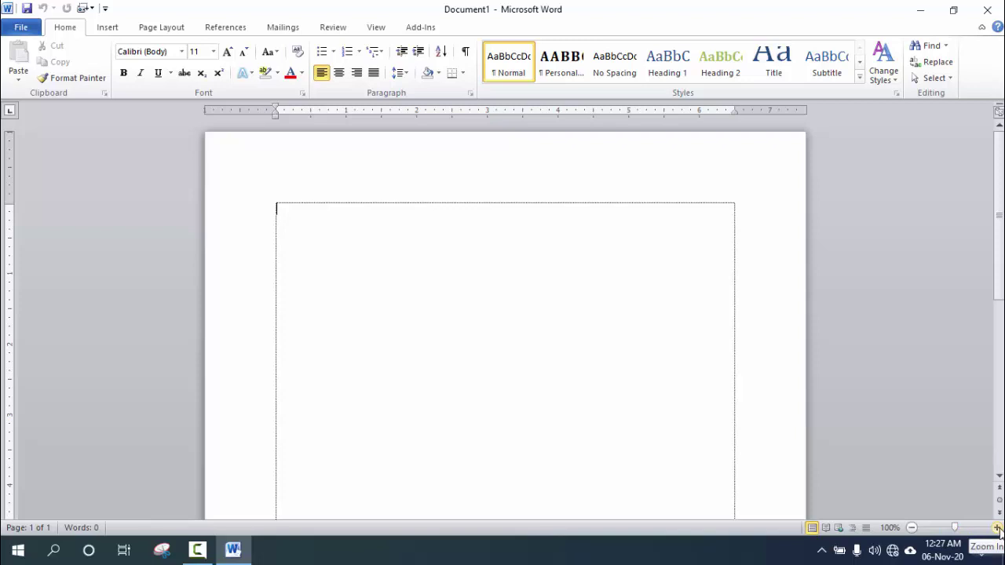
{"action": "left_click", "coordinate": [997, 531]}
{"action": "left_click", "coordinate": [998, 530]}
{"action": "left_click", "coordinate": [998, 530]}
{"action": "left_click", "coordinate": [997, 530]}
{"action": "left_click", "coordinate": [997, 530]}
{"action": "left_click", "coordinate": [997, 530]}
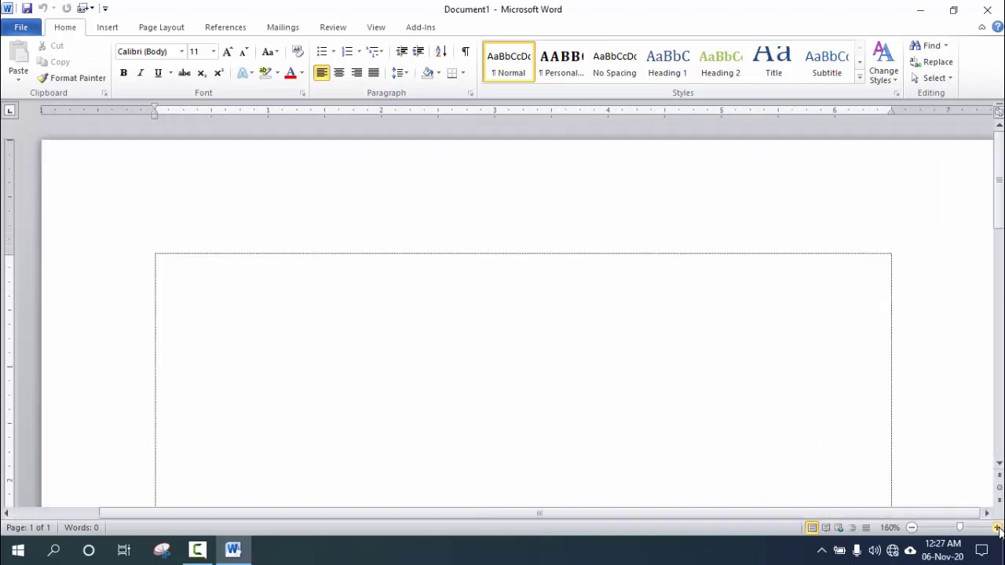
{"action": "left_click", "coordinate": [997, 530]}
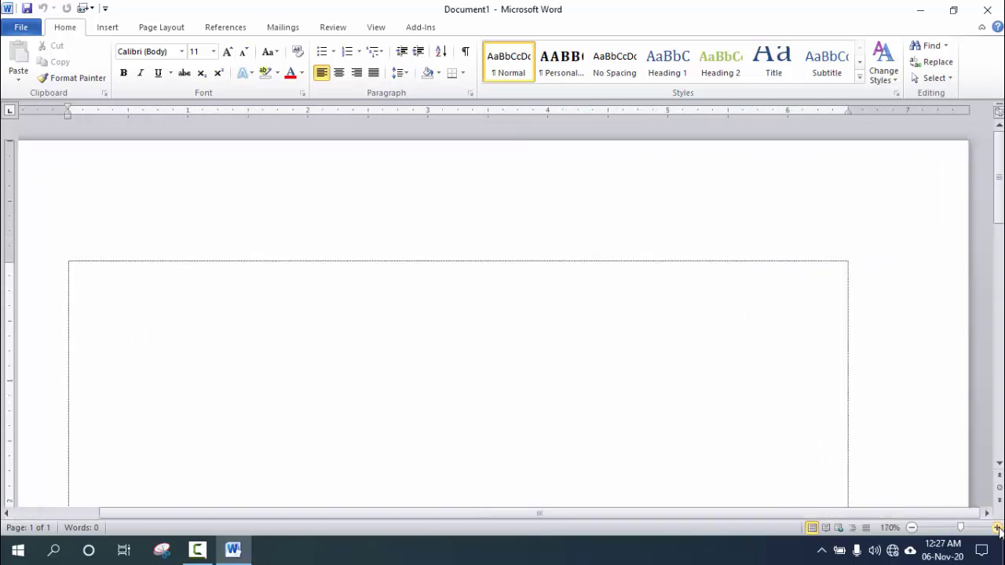
Zoom the page back out to 50% so the whole page fits on screen.
{"action": "left_click", "coordinate": [911, 527]}
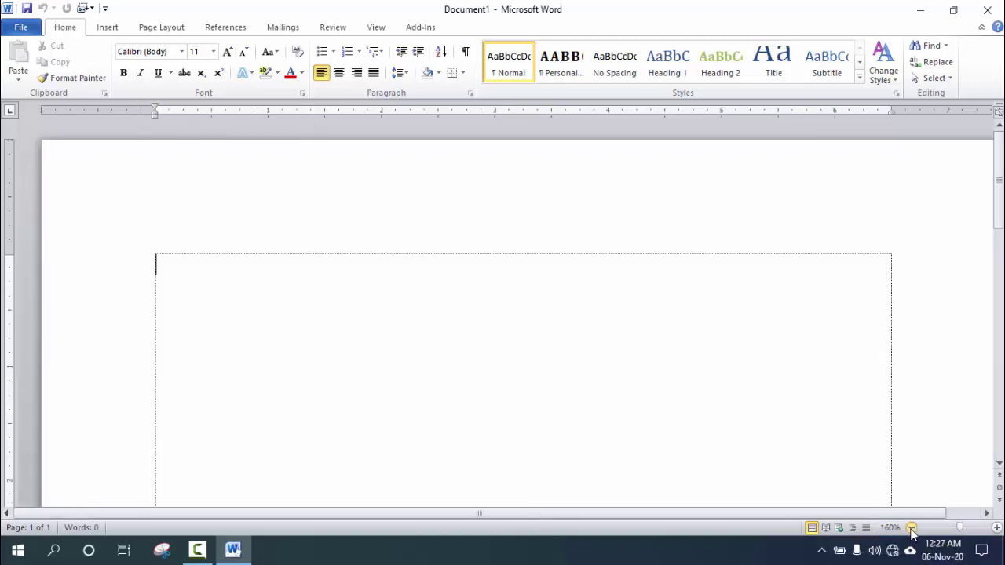
{"action": "left_click", "coordinate": [912, 528]}
{"action": "left_click", "coordinate": [912, 527]}
{"action": "left_click", "coordinate": [912, 527]}
{"action": "left_click", "coordinate": [912, 527]}
{"action": "left_click", "coordinate": [912, 527]}
{"action": "left_click", "coordinate": [911, 528]}
{"action": "left_click", "coordinate": [911, 528]}
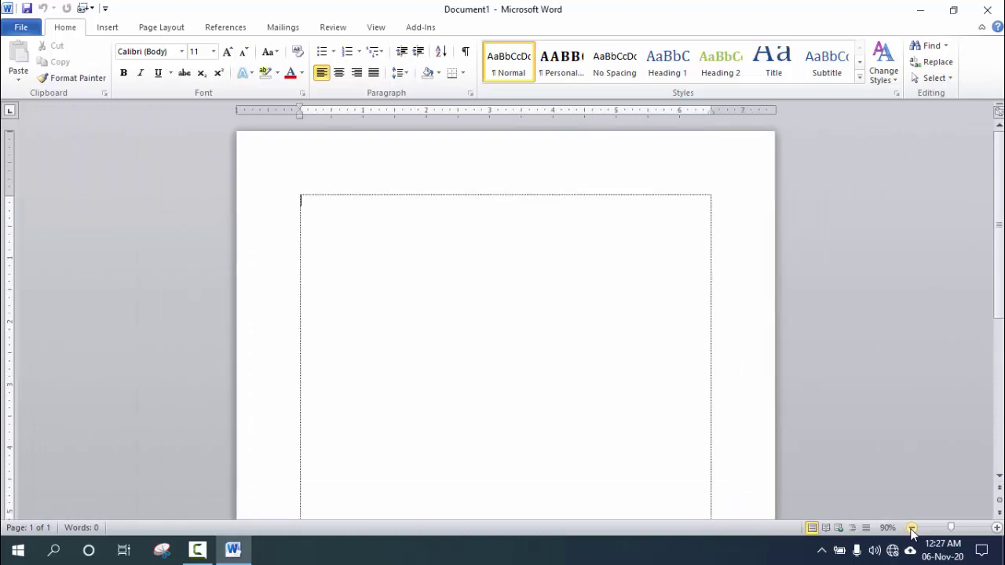
{"action": "left_click", "coordinate": [912, 528]}
{"action": "left_click", "coordinate": [912, 528]}
{"action": "left_click", "coordinate": [911, 528]}
{"action": "left_click", "coordinate": [912, 528]}
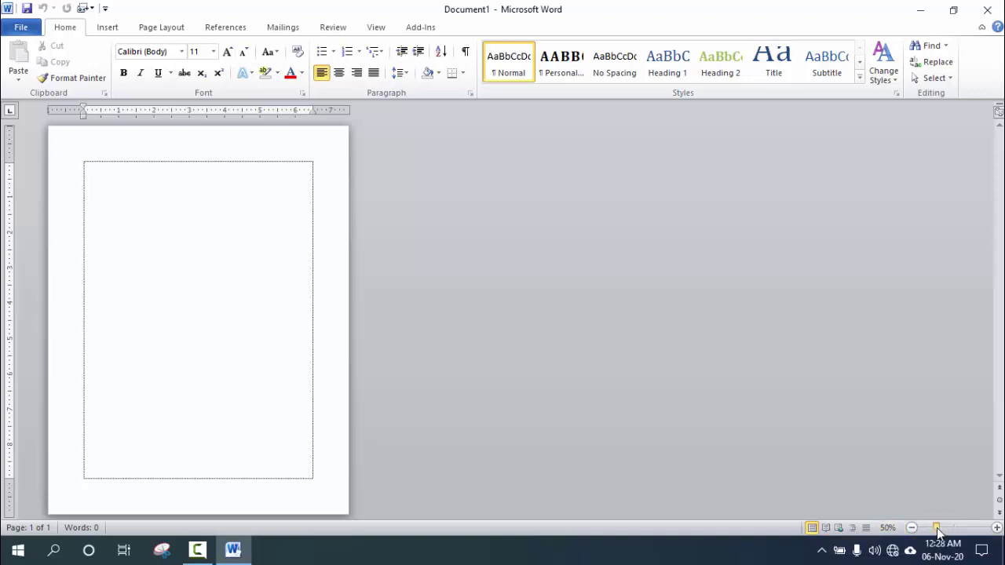
Drag the status-bar zoom slider from 50% back to 100%.
{"action": "mouse_move", "coordinate": [936, 532]}
{"action": "left_mouse_down"}
{"action": "mouse_move", "coordinate": [973, 533]}
{"action": "mouse_move", "coordinate": [935, 532]}
{"action": "mouse_move", "coordinate": [967, 533]}
{"action": "mouse_move", "coordinate": [950, 534]}
{"action": "left_mouse_up"}
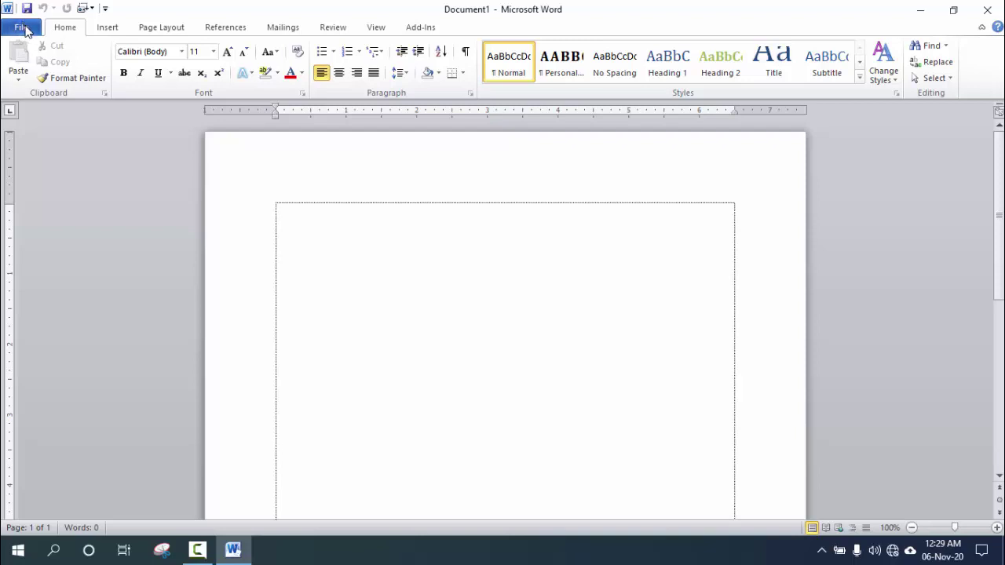
Switch between the File Backstage and Home, ending on Backstage's Recent documents and places page.
{"action": "left_click", "coordinate": [24, 30]}
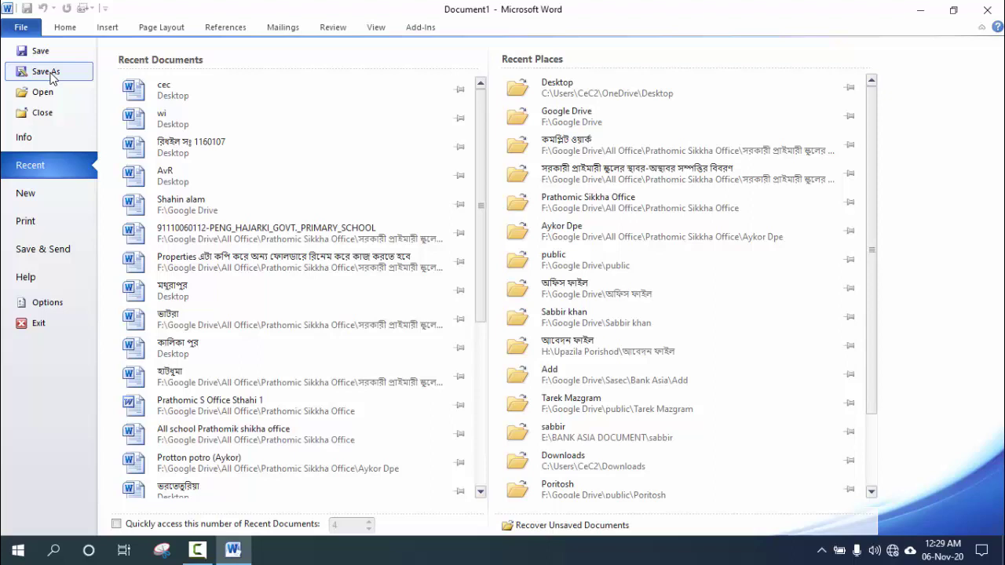
{"action": "left_click", "coordinate": [60, 28]}
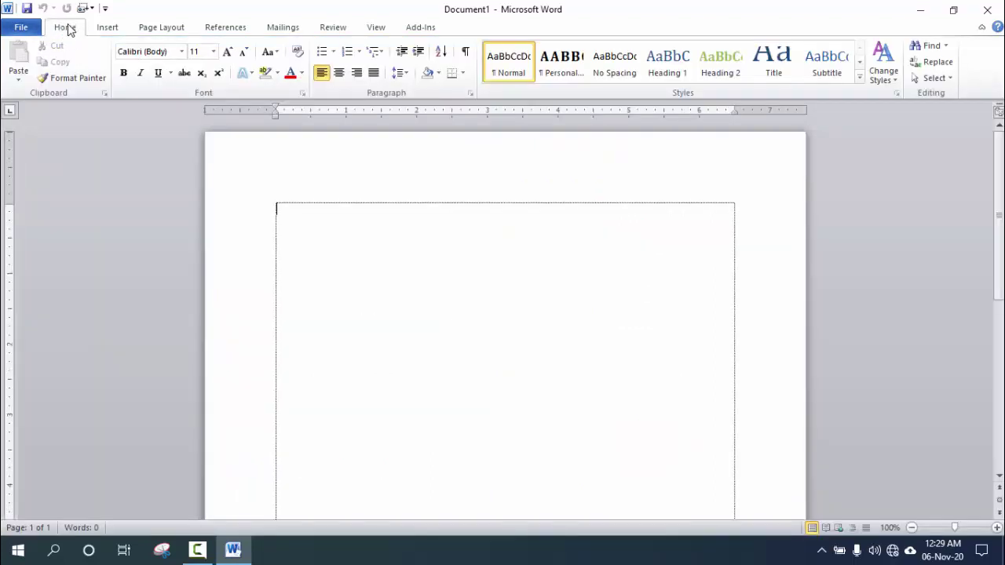
{"action": "left_click", "coordinate": [22, 30]}
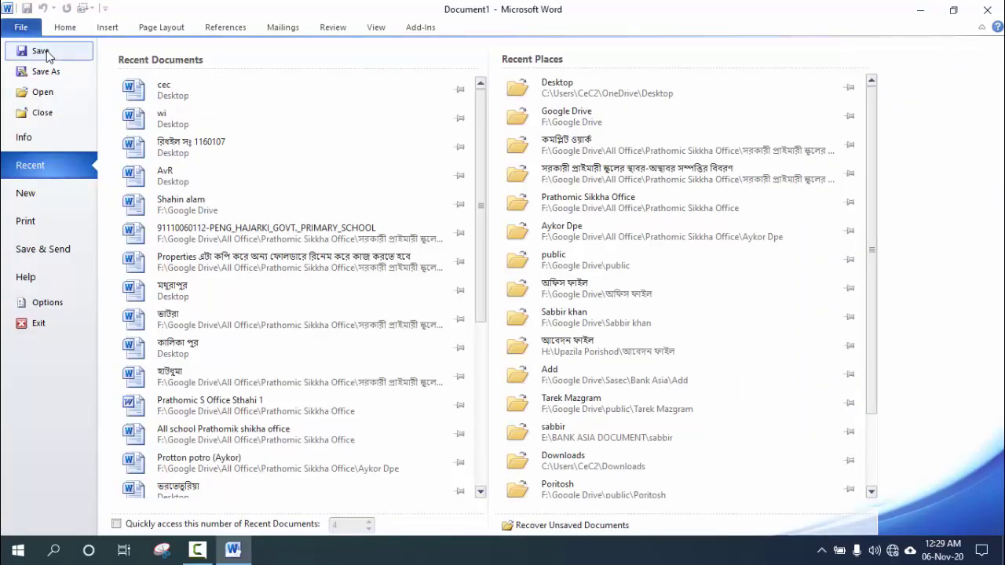
{"action": "left_click", "coordinate": [67, 32]}
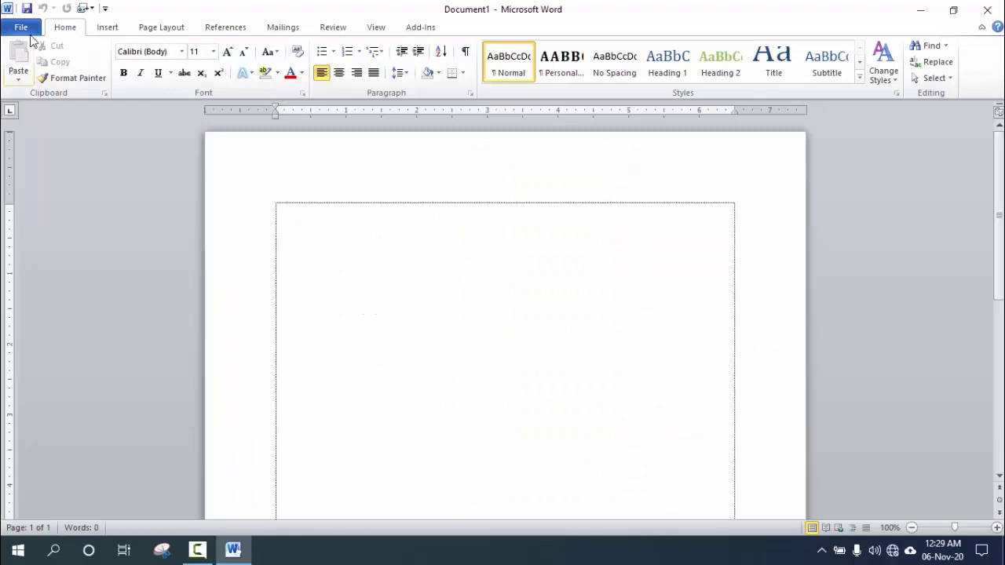
{"action": "left_click", "coordinate": [29, 37]}
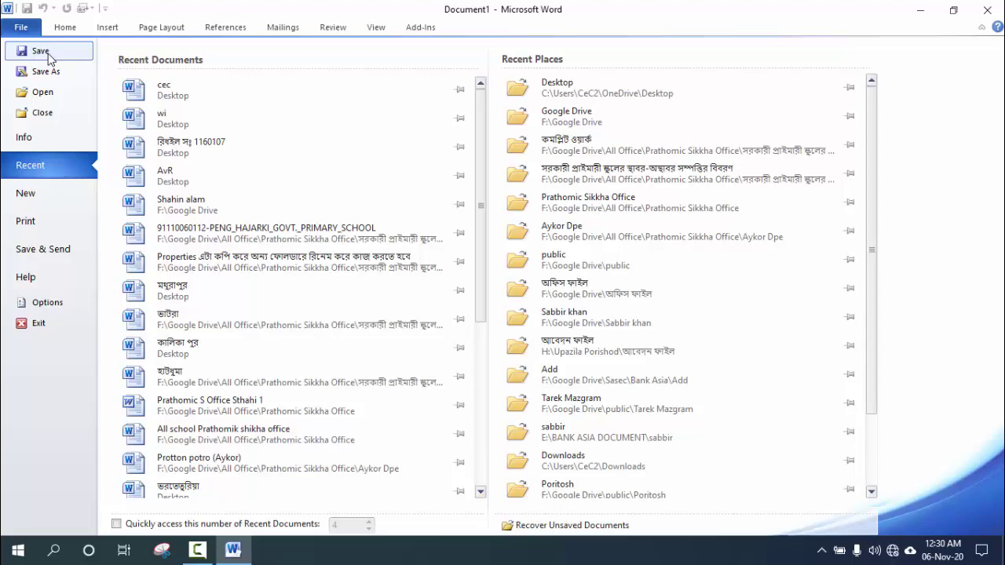
Open the Save As dialog from Backstage and reposition it on screen.
{"action": "left_click", "coordinate": [43, 52]}
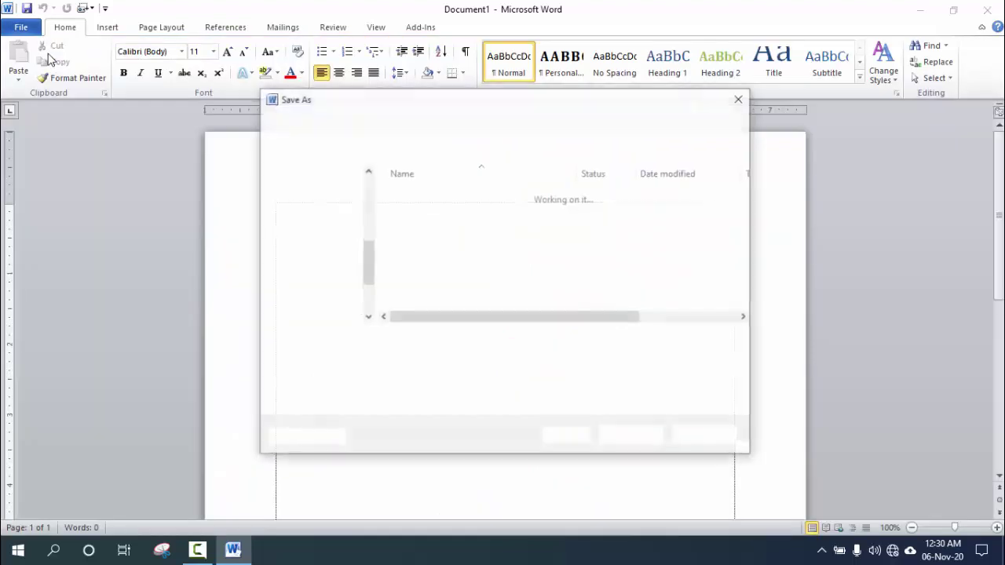
{"action": "left_click_drag", "start_coordinate": [446, 95], "coordinate": [422, 131]}
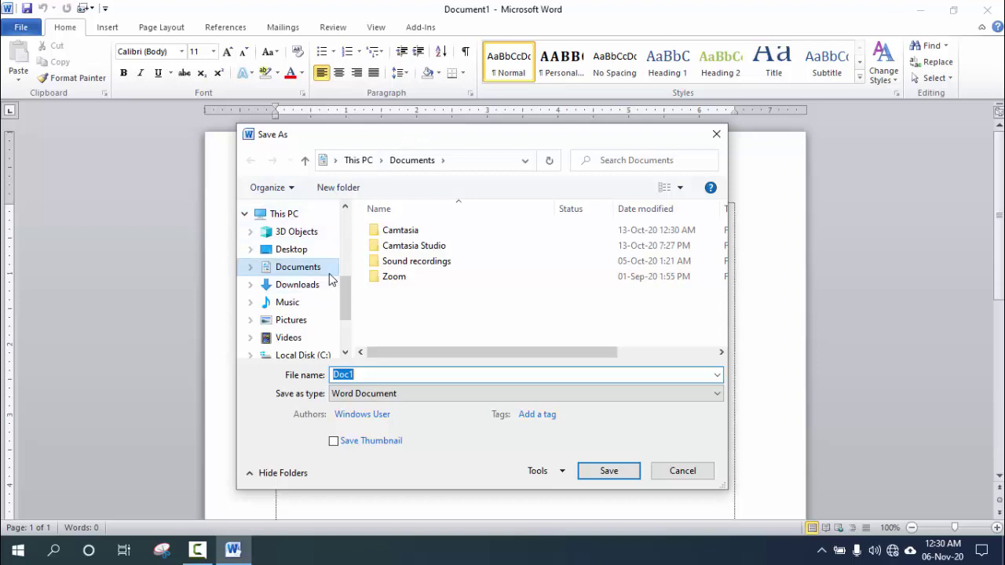
{"action": "left_click_drag", "start_coordinate": [346, 291], "coordinate": [348, 224]}
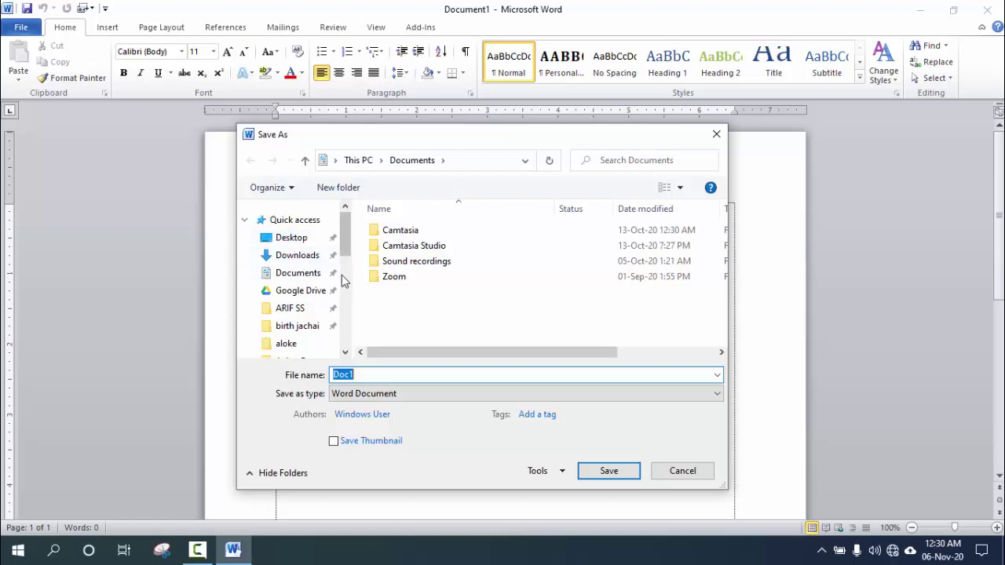
Choose Desktop as the save location, keeping Doc1 as the Word Document name.
{"action": "left_click", "coordinate": [300, 240]}
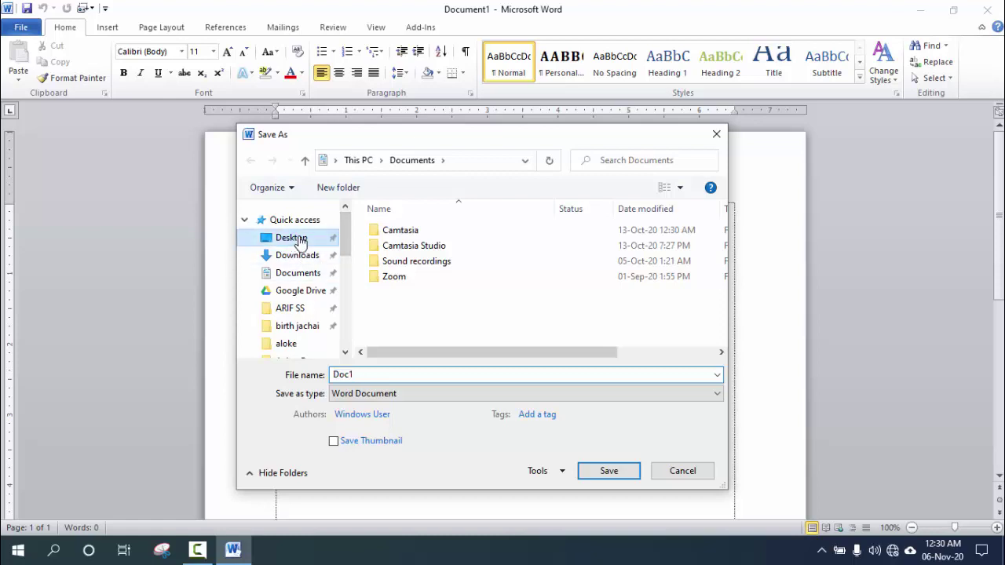
{"action": "scroll", "coordinate": [343, 237], "scroll_direction": "down", "scroll_amount": 1}
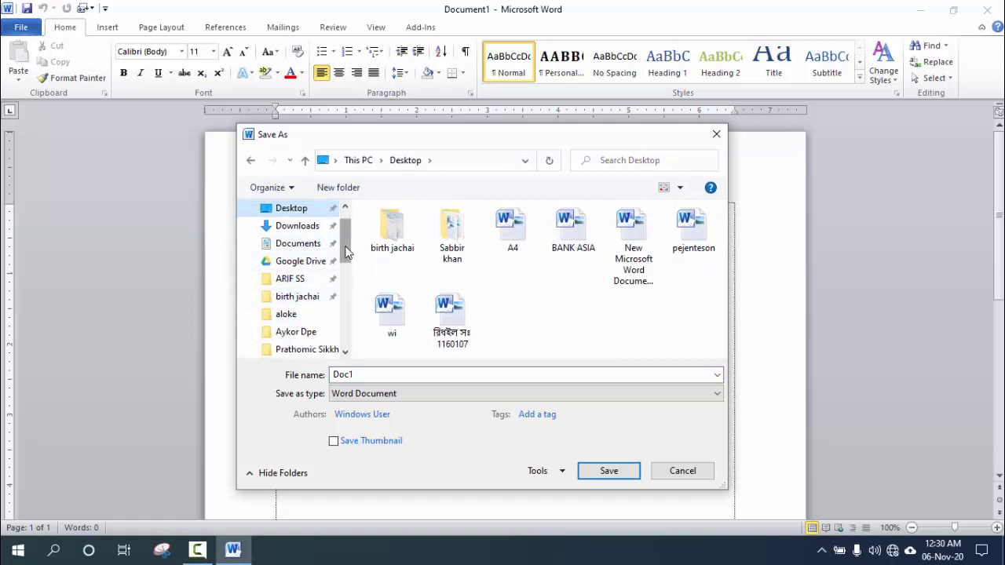
{"action": "scroll", "coordinate": [347, 251], "scroll_direction": "down", "scroll_amount": 2}
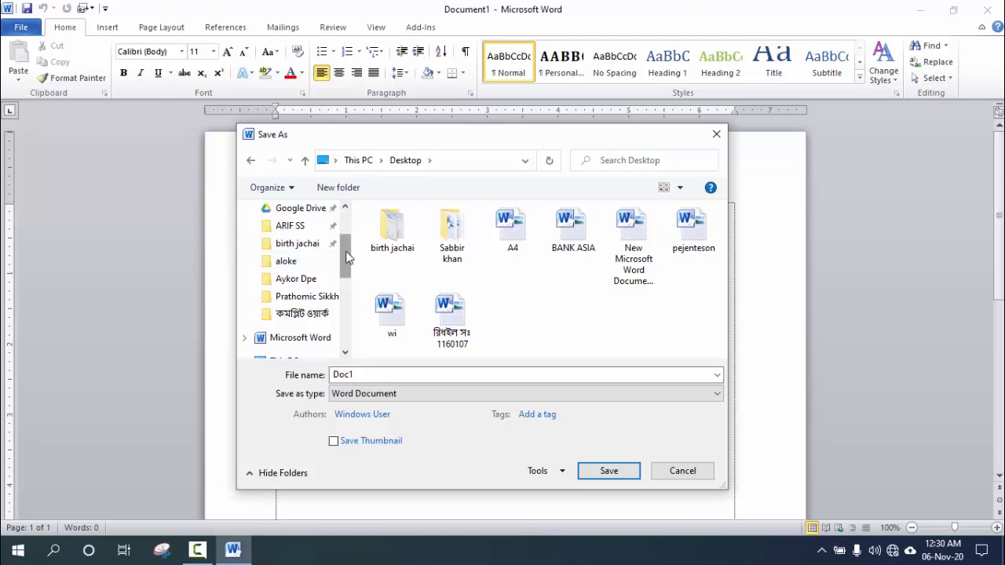
{"action": "scroll", "coordinate": [346, 265], "scroll_direction": "down", "scroll_amount": 1}
{"action": "left_click_drag", "start_coordinate": [349, 270], "coordinate": [343, 314]}
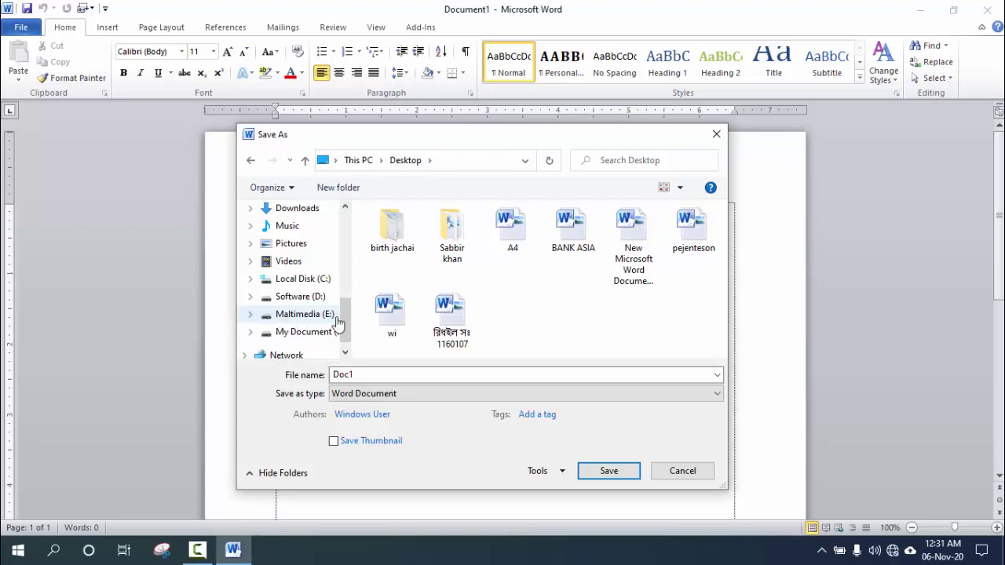
{"action": "left_click_drag", "start_coordinate": [346, 306], "coordinate": [337, 201]}
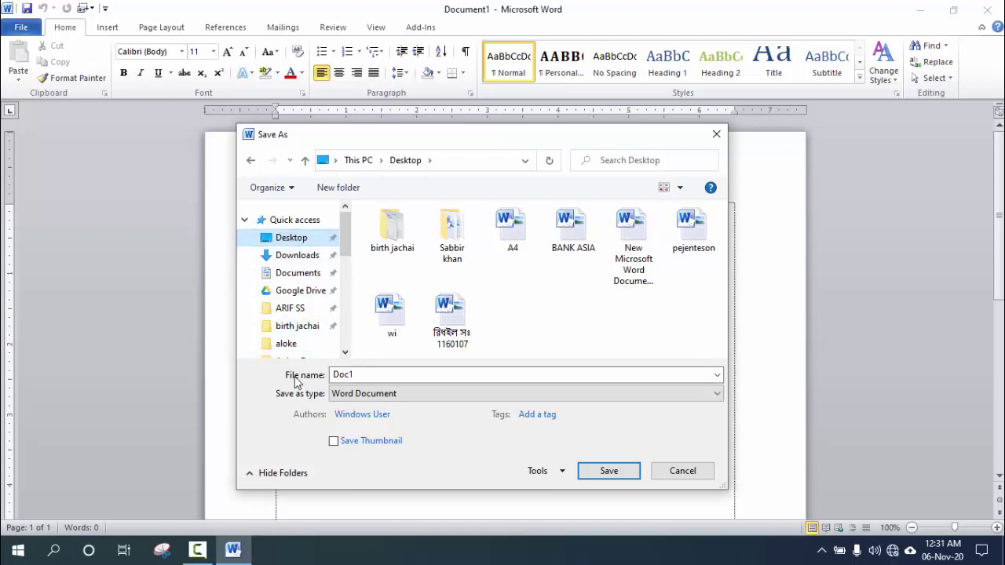
{"action": "left_click", "coordinate": [370, 378]}
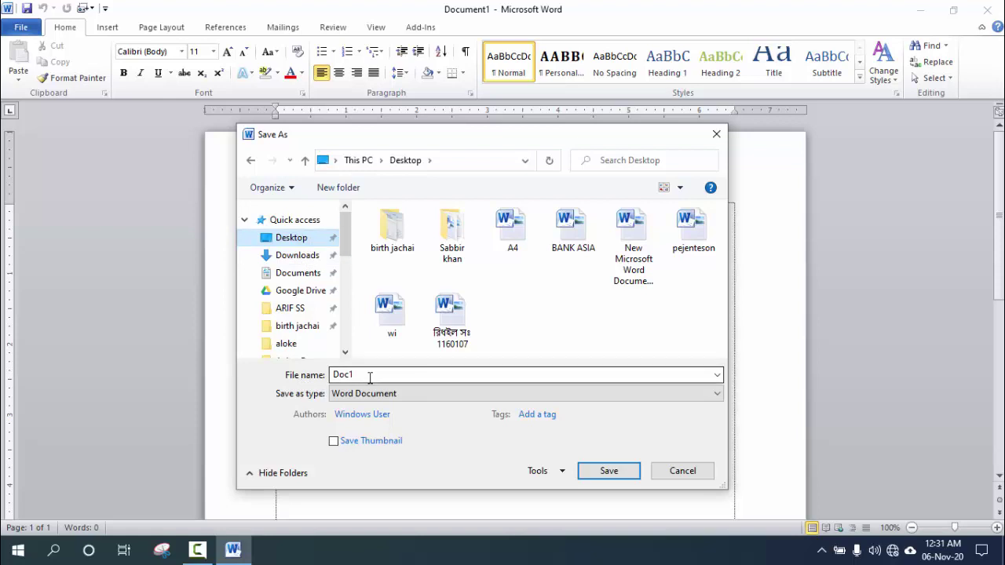
Replace the file name Doc1 with 'cec' and bring up the Save as type list.
{"action": "double_click", "coordinate": [370, 376]}
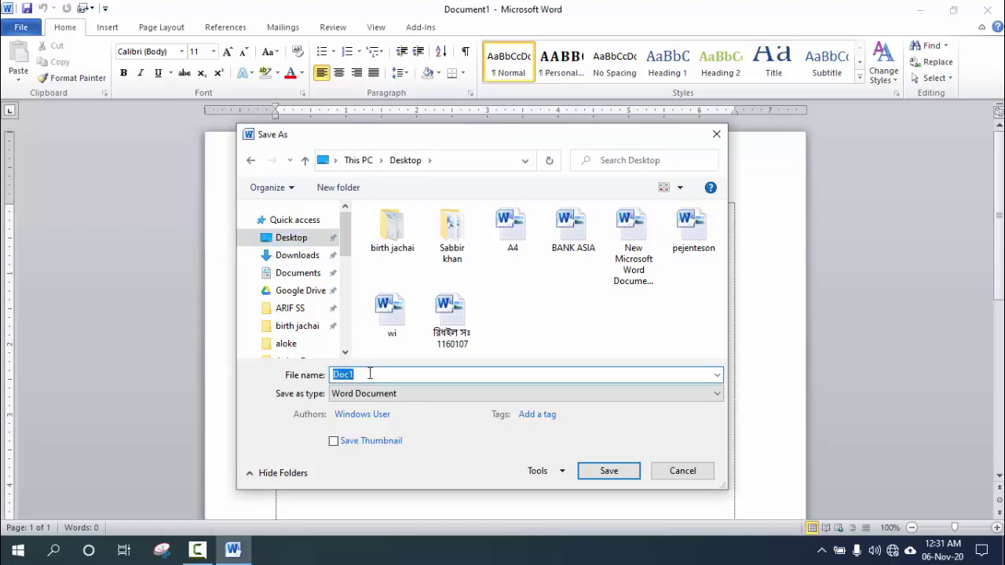
{"action": "type", "text": "cec"}
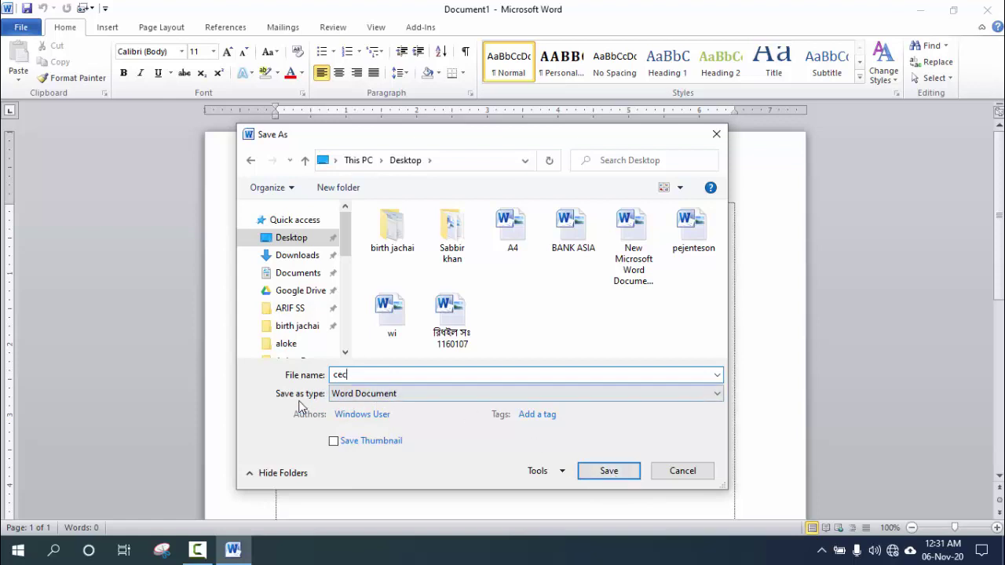
{"action": "left_click", "coordinate": [436, 393]}
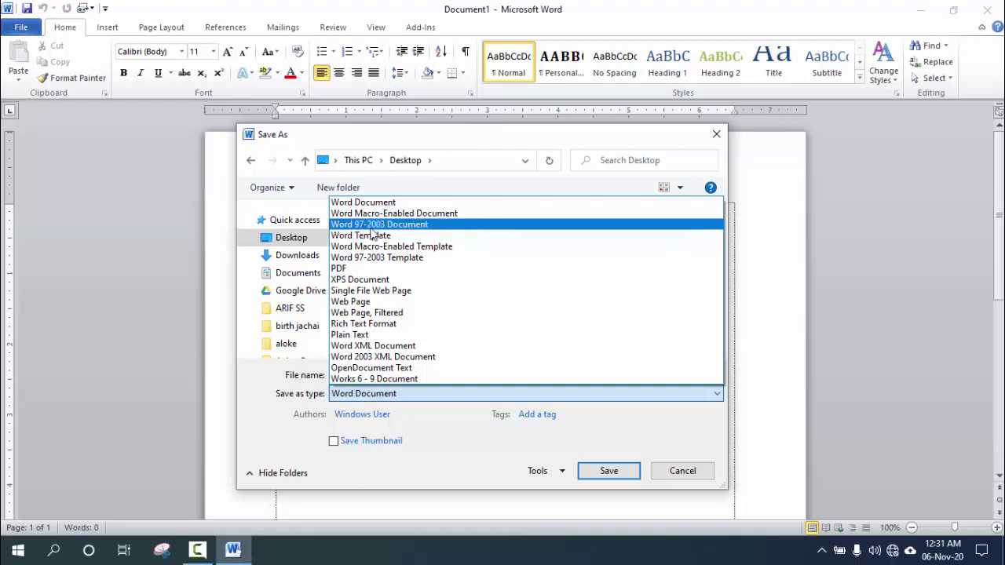
Pick Word 97-2003 Document as the format, then reopen the Save as type list.
{"action": "left_click", "coordinate": [428, 225]}
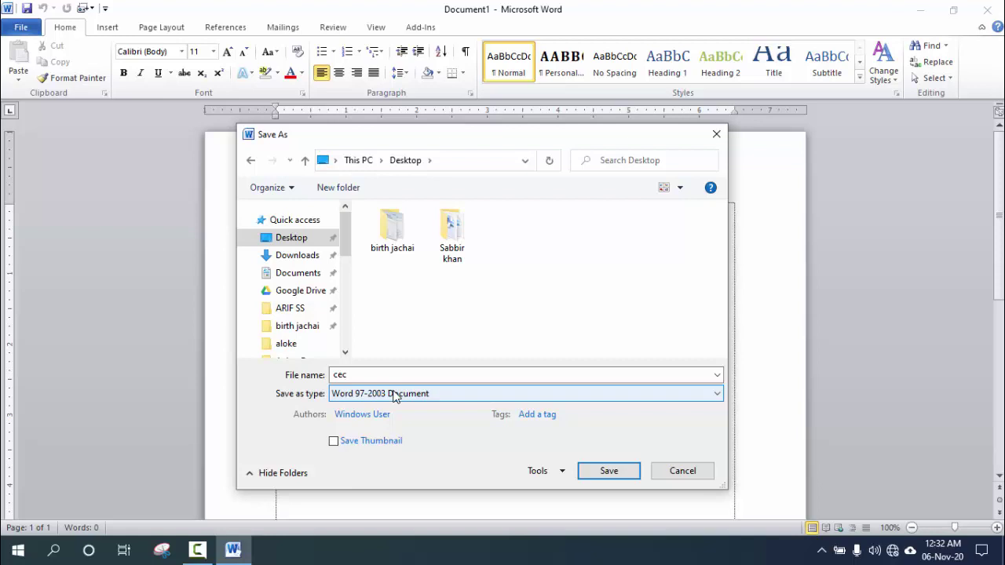
{"action": "left_click", "coordinate": [395, 397]}
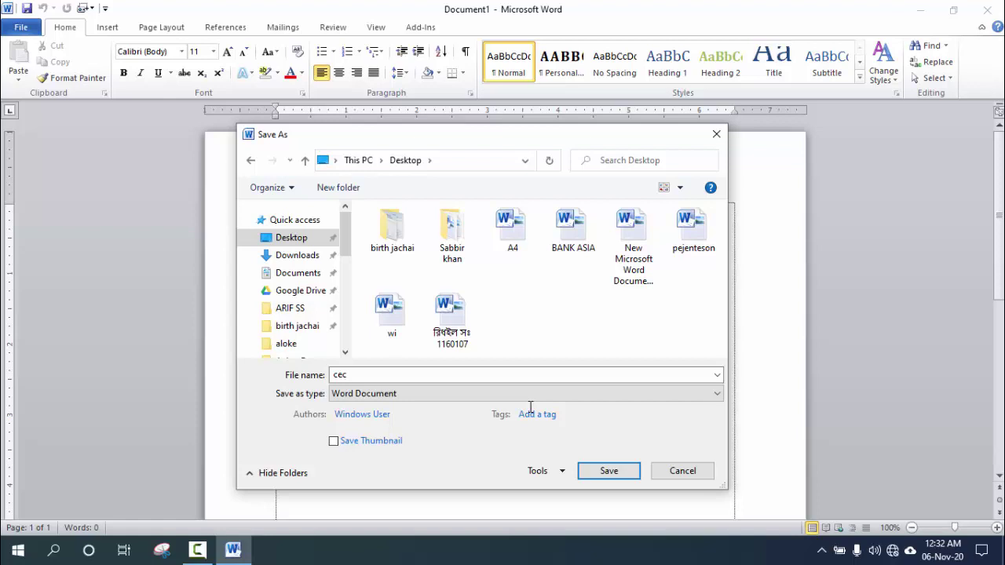
Keep the Save as type set to Word Document for the Desktop file cec.
{"action": "left_click", "coordinate": [520, 395]}
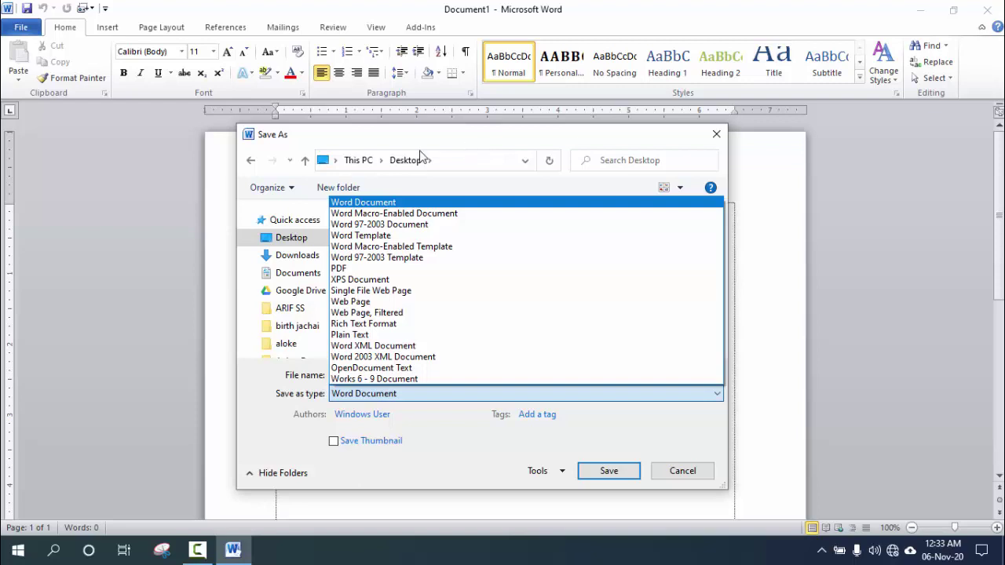
{"action": "left_click", "coordinate": [381, 204]}
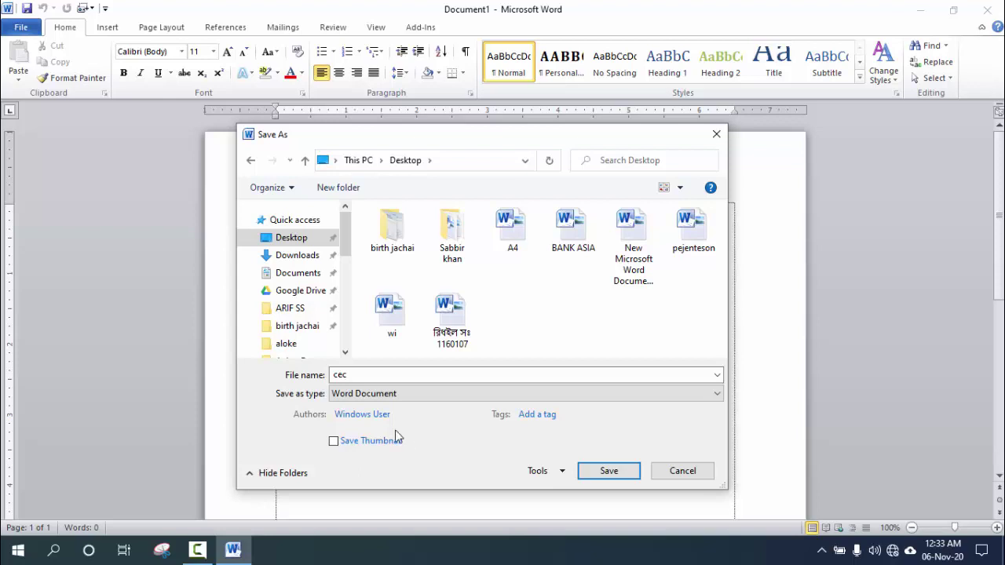
{"action": "left_click", "coordinate": [452, 394]}
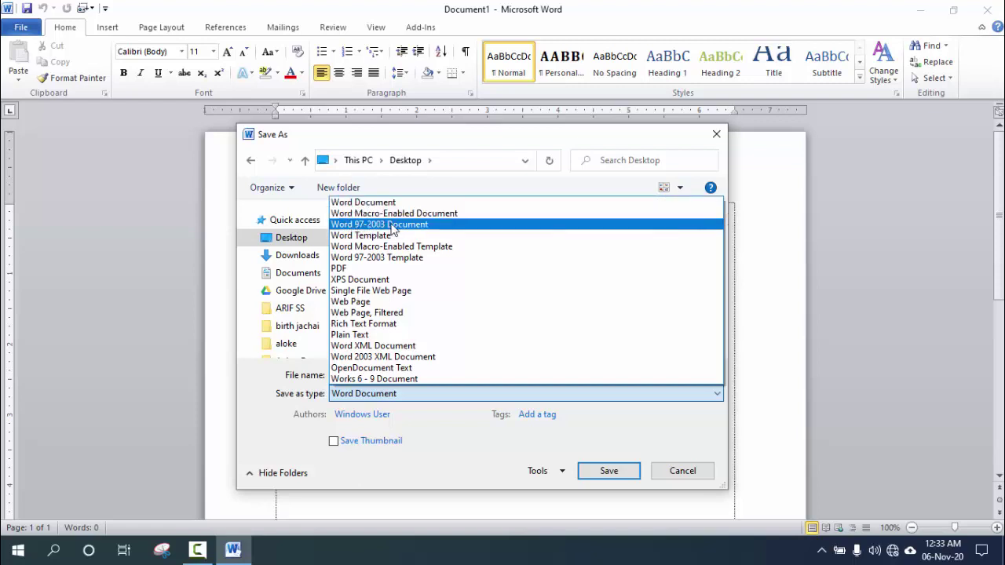
{"action": "left_click", "coordinate": [440, 466]}
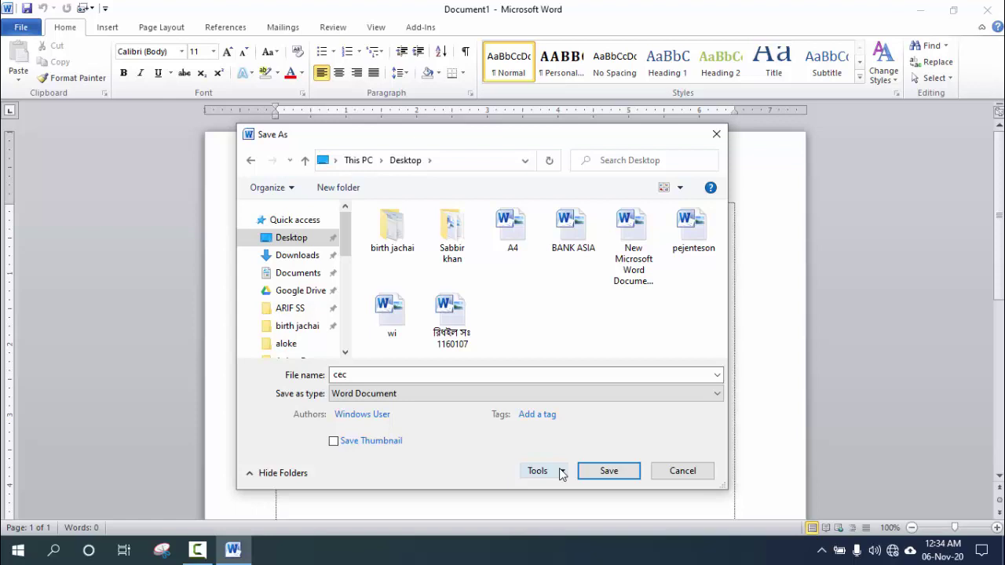
{"action": "left_click", "coordinate": [560, 472]}
{"action": "left_click", "coordinate": [560, 472]}
{"action": "left_click", "coordinate": [621, 478]}
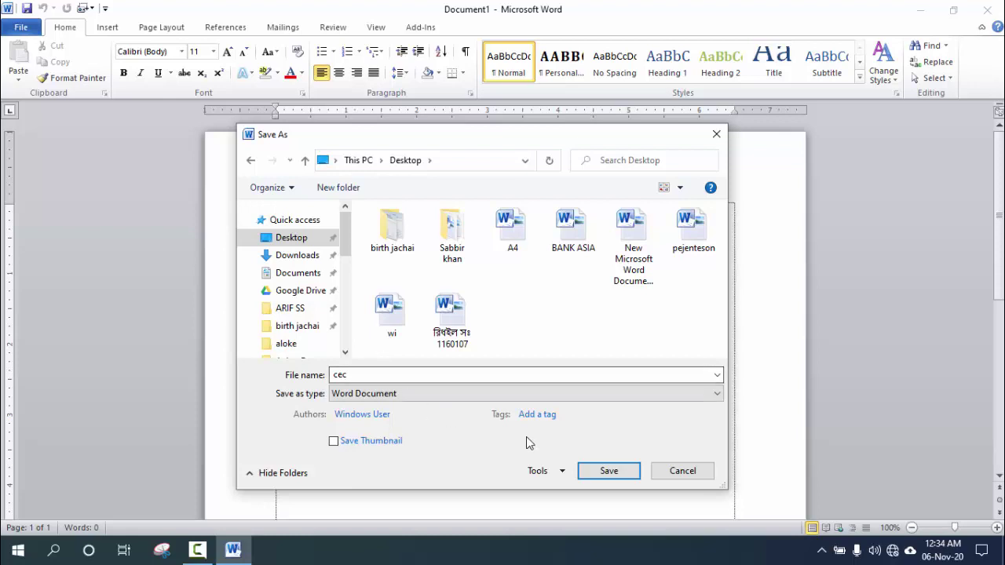
Set a password to open in General Options, confirm it, and save cec to the Desktop.
{"action": "left_click", "coordinate": [559, 475]}
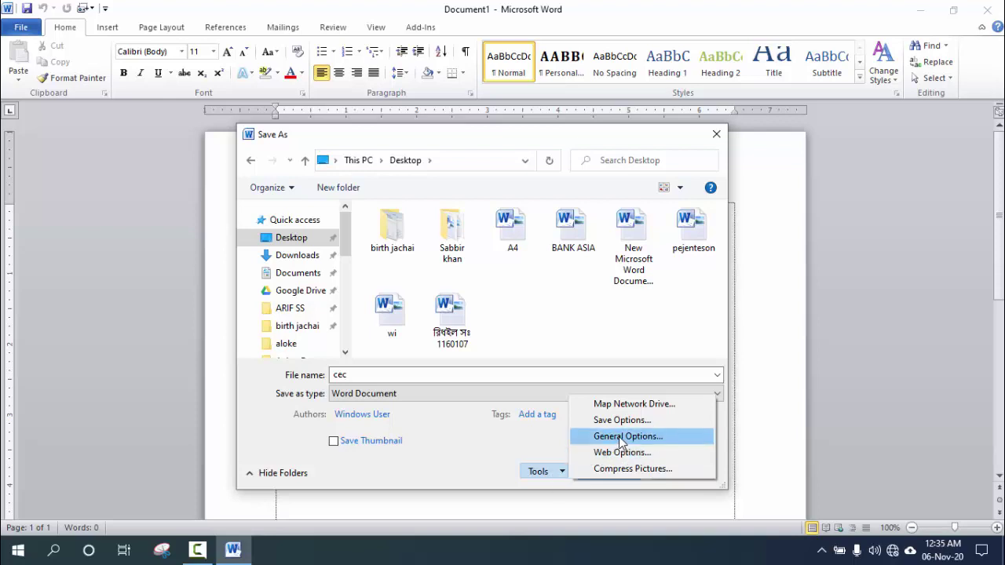
{"action": "left_click", "coordinate": [619, 437]}
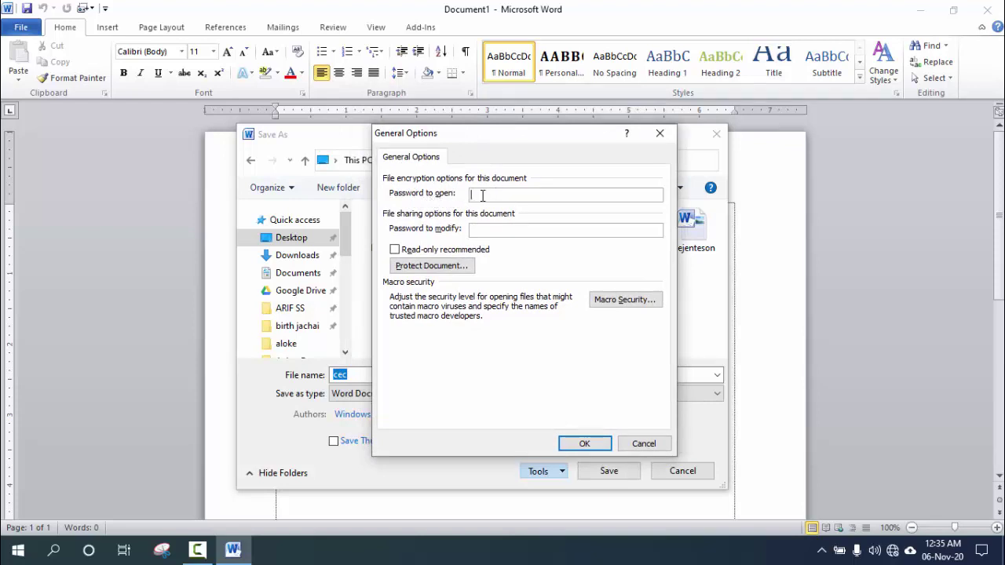
{"action": "left_click", "coordinate": [490, 229]}
{"action": "type", "text": "123"}
{"action": "key", "text": "BackSpace"}
{"action": "type", "text": "123"}
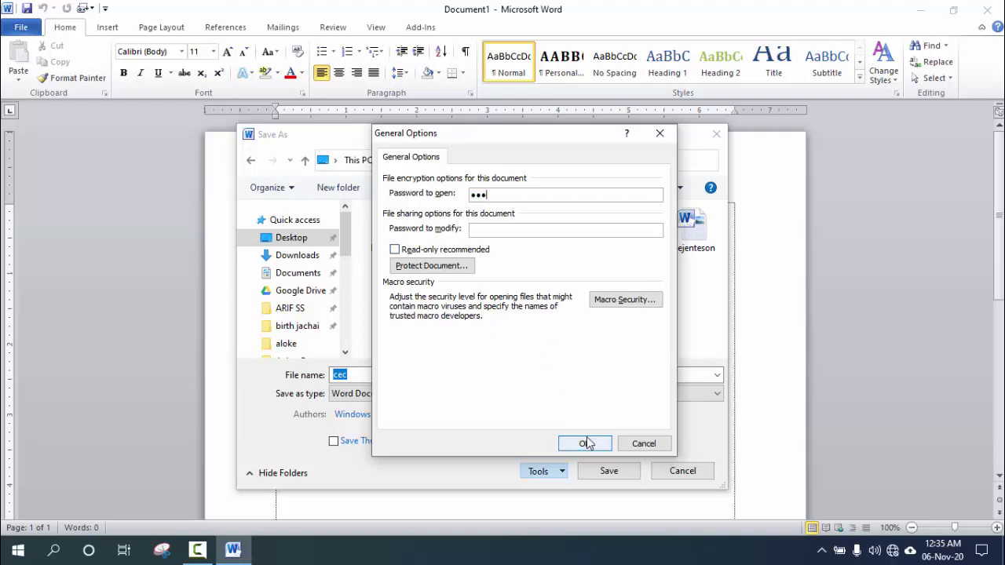
{"action": "left_click", "coordinate": [585, 443]}
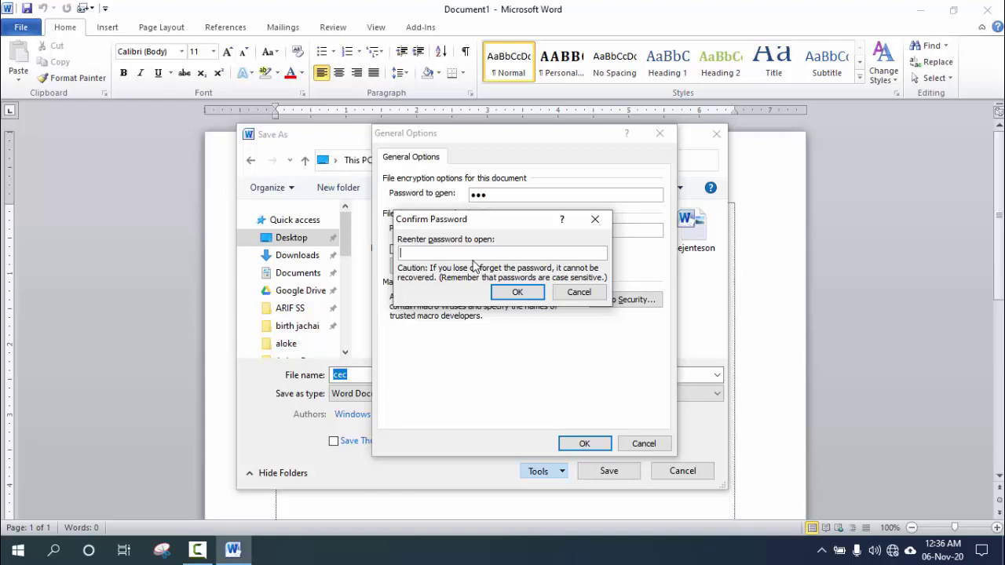
{"action": "type", "text": "123"}
{"action": "left_click", "coordinate": [518, 292]}
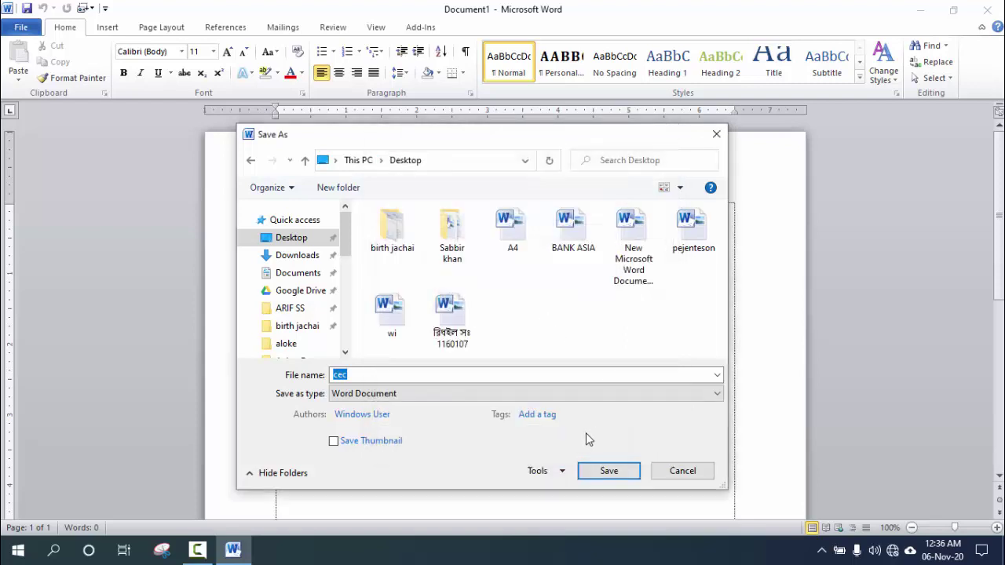
{"action": "left_click", "coordinate": [608, 471]}
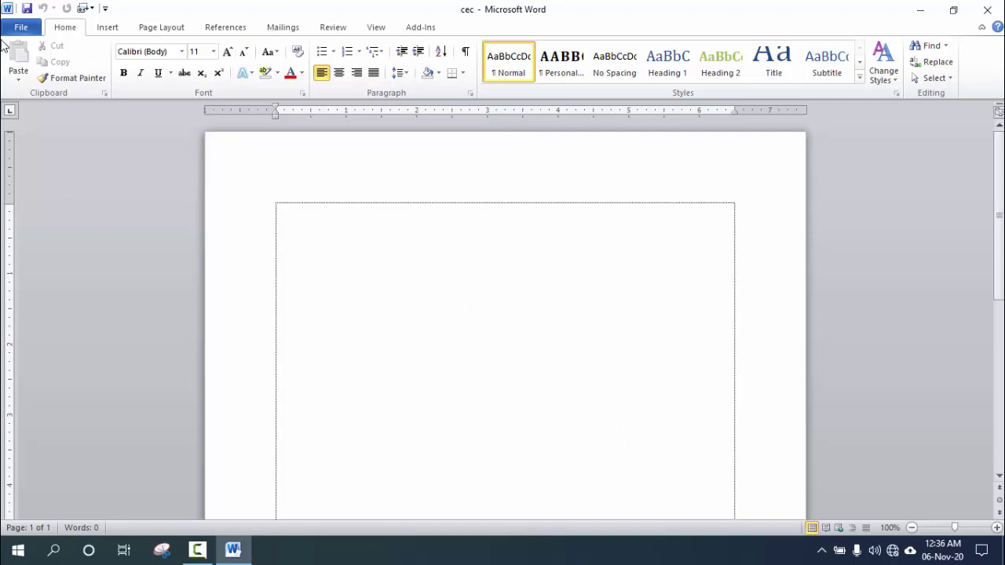
Check cec's Info page showing the open-password requirement, then save cec again.
{"action": "left_click", "coordinate": [24, 29]}
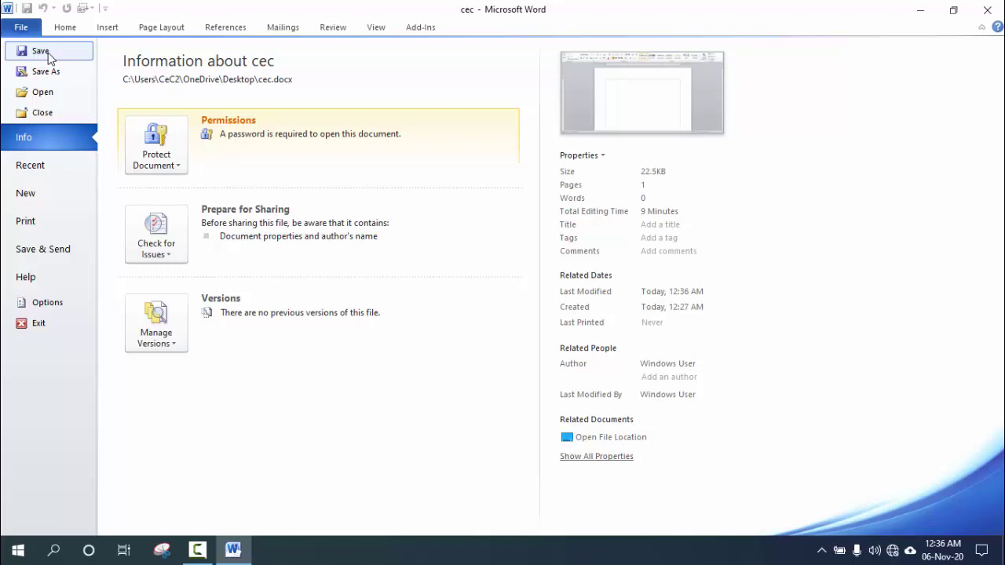
{"action": "left_click", "coordinate": [65, 30]}
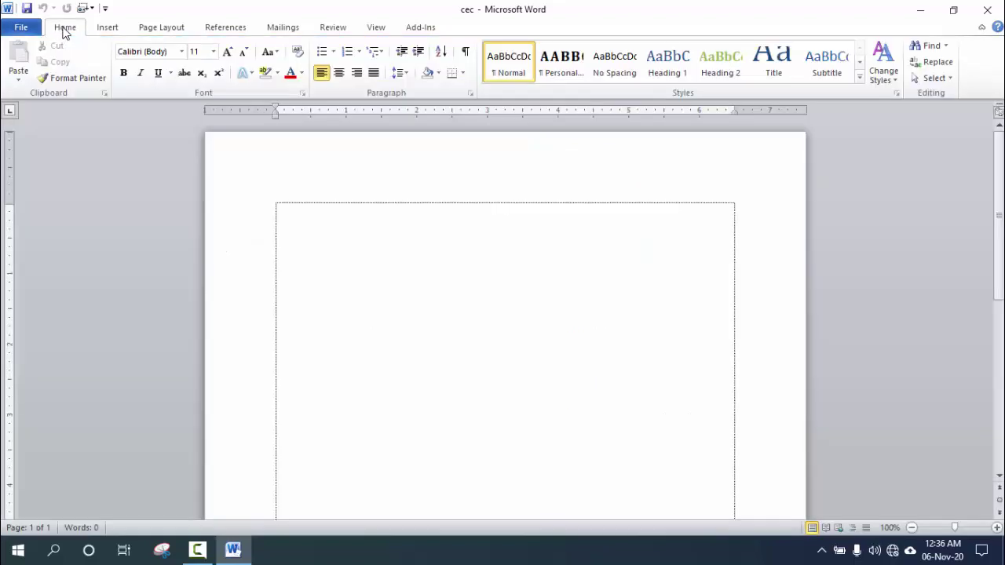
{"action": "left_click", "coordinate": [22, 30]}
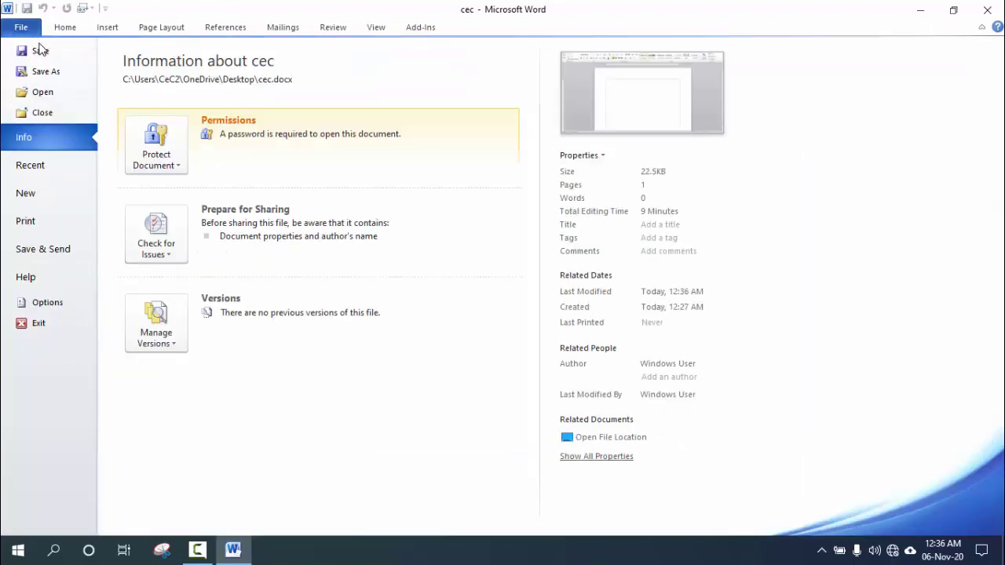
{"action": "left_click", "coordinate": [38, 50]}
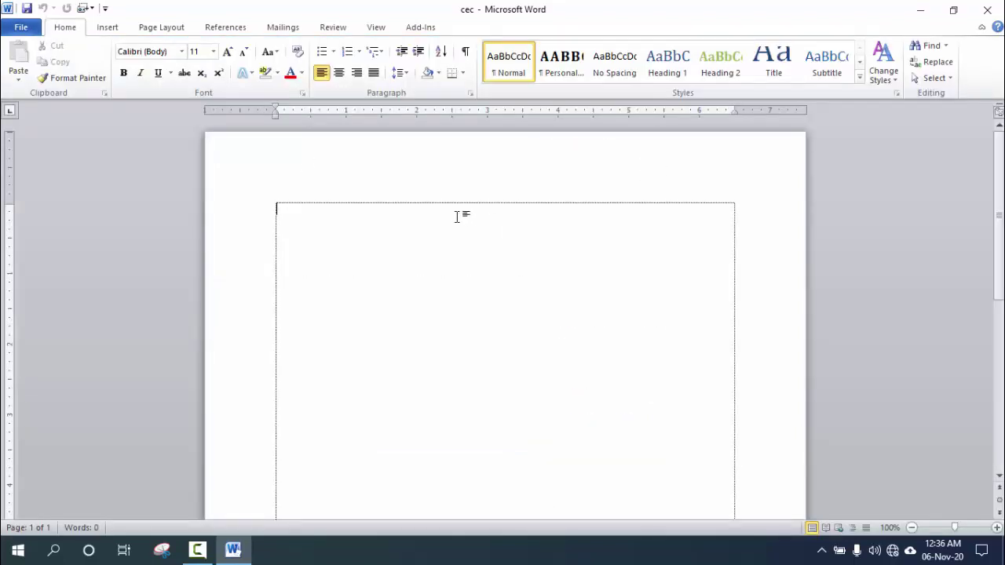
Type 'lkljsdjfkjkjsdkj' as the first line and save the document.
{"action": "type", "text": "lkljsdjfkjkjsdkj"}
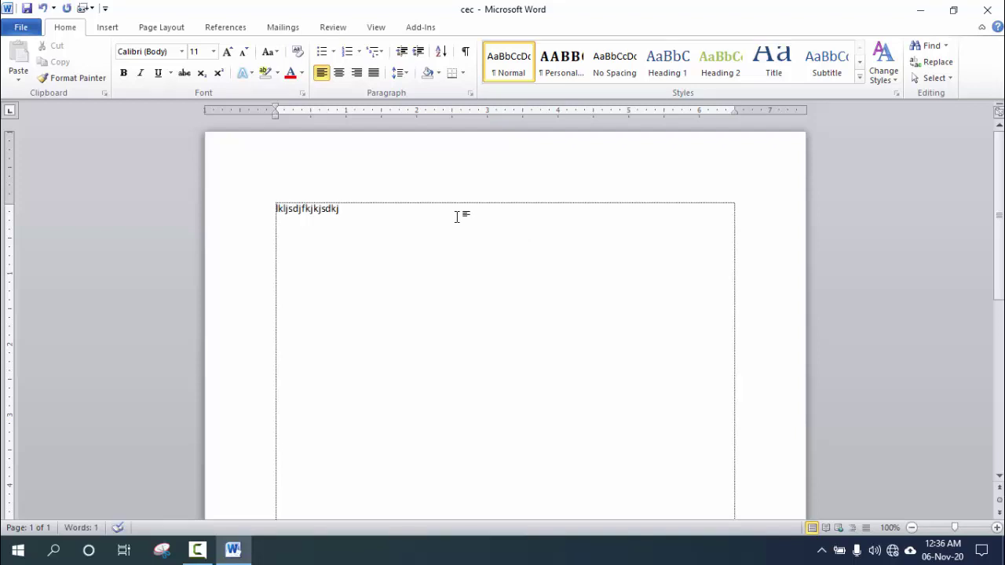
{"action": "left_click", "coordinate": [22, 26]}
{"action": "left_click", "coordinate": [40, 54]}
{"action": "left_click_drag", "start_coordinate": [352, 215], "coordinate": [271, 207]}
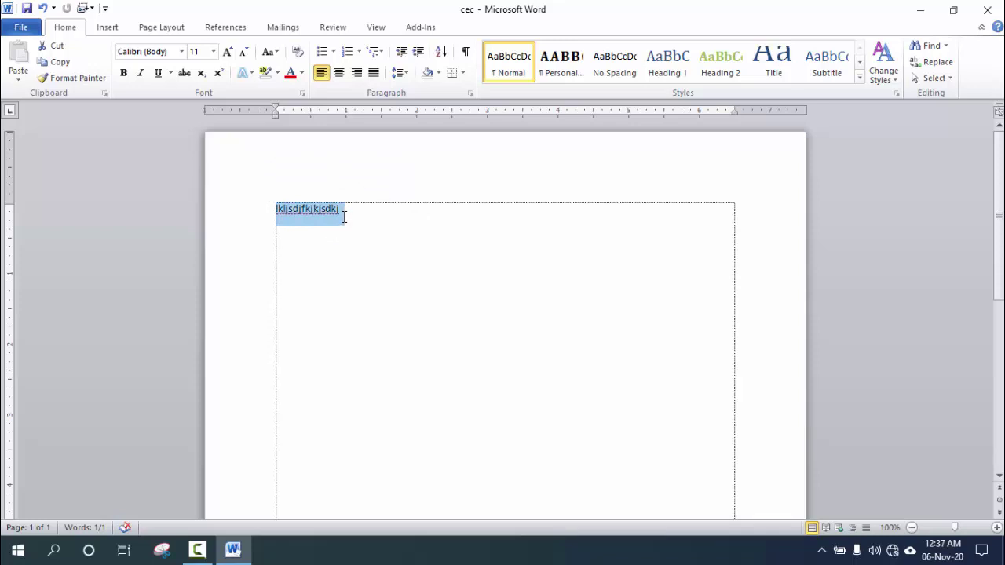
{"action": "left_click", "coordinate": [346, 215]}
{"action": "left_click_drag", "start_coordinate": [346, 210], "coordinate": [303, 214]}
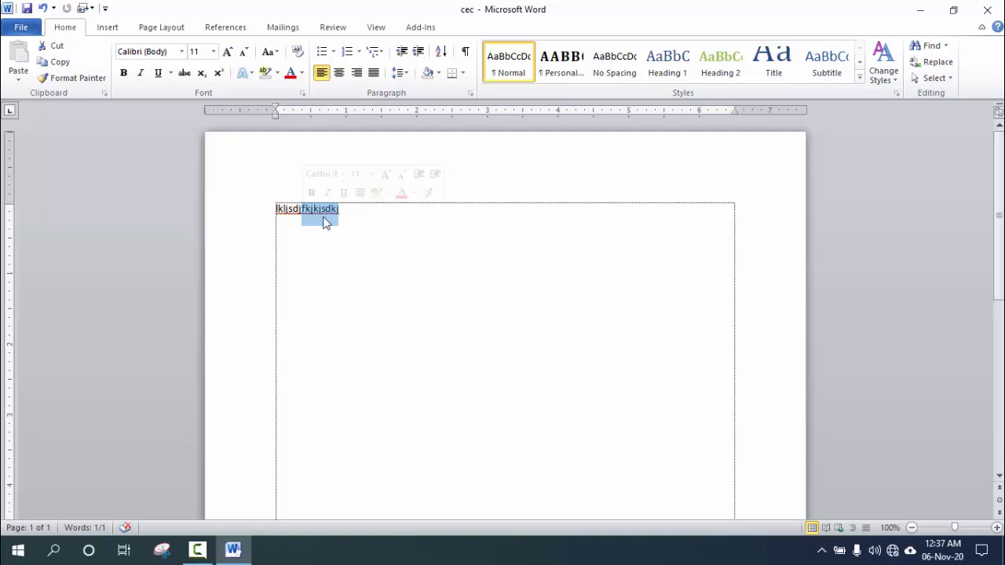
{"action": "left_click", "coordinate": [350, 213]}
{"action": "left_click", "coordinate": [22, 27]}
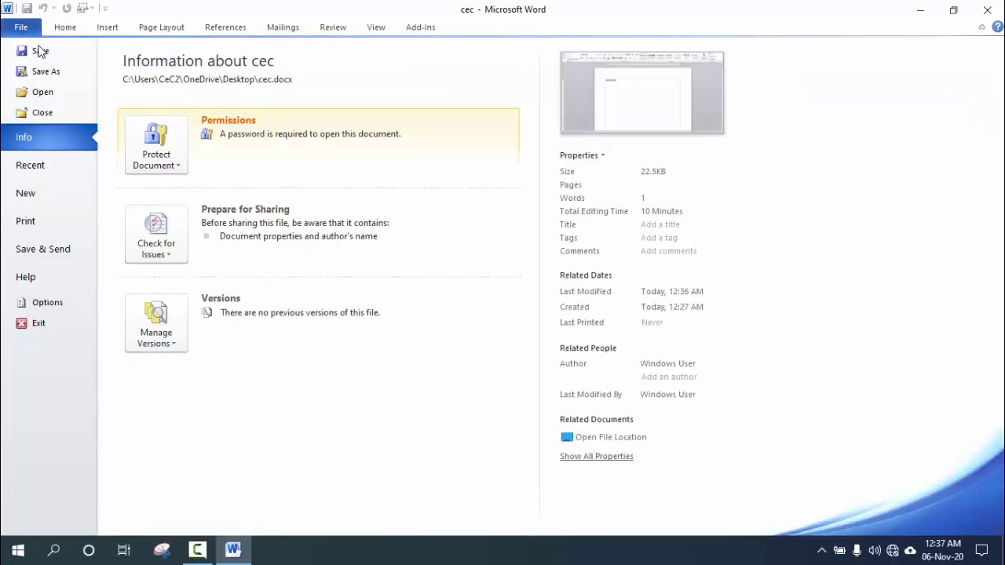
{"action": "left_click", "coordinate": [41, 54]}
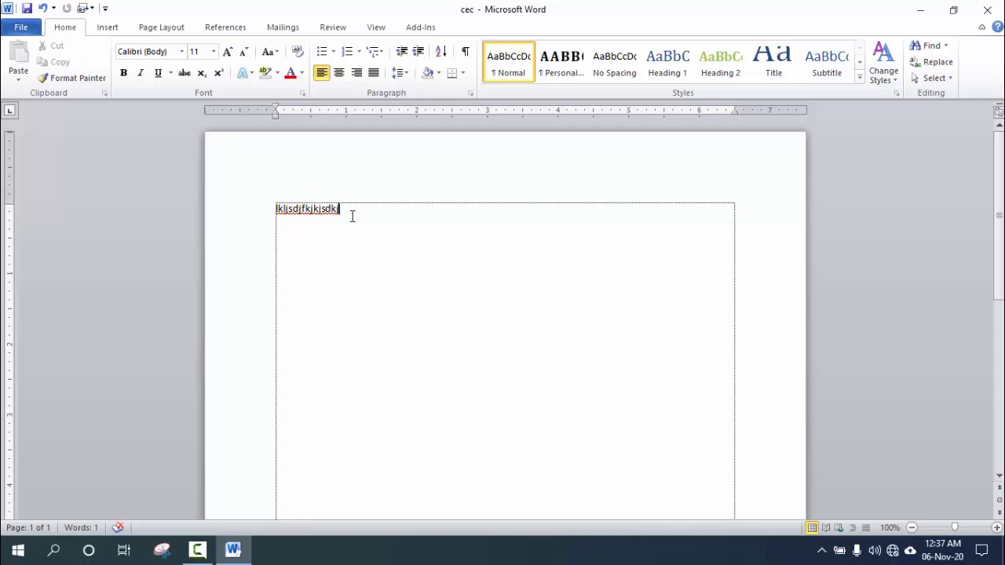
Extend the first line with 'ffgdfhdfhdhd', add a second line 'fththtrfhth', and save.
{"action": "type", "text": "ffgdfhdfhdhd"}
{"action": "left_click", "coordinate": [30, 29]}
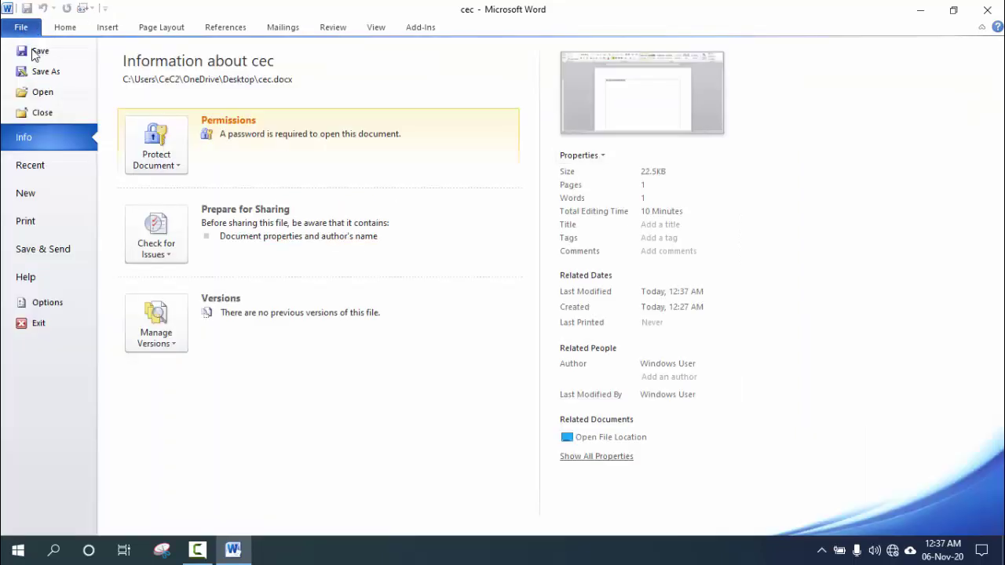
{"action": "left_click", "coordinate": [31, 52]}
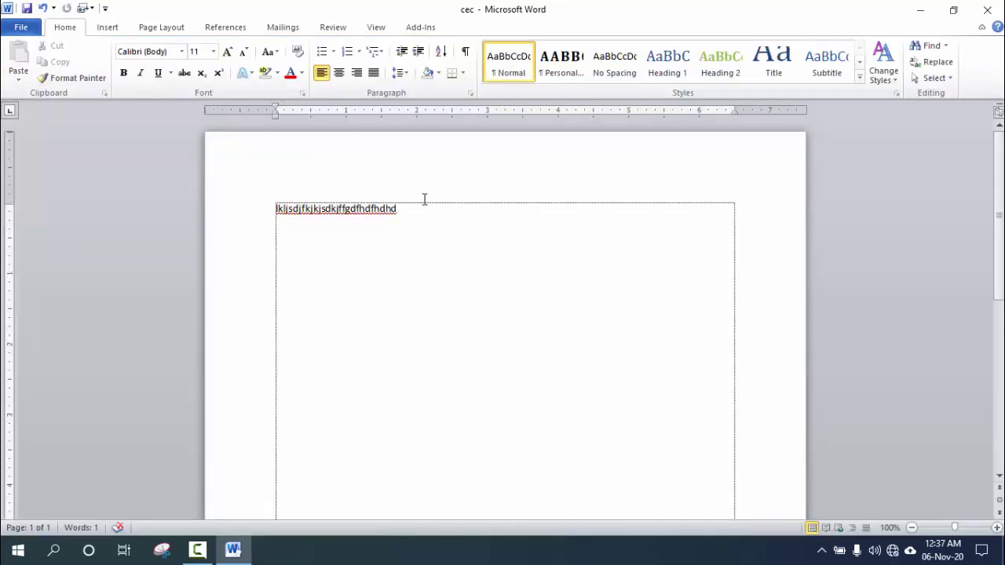
{"action": "key", "text": "Return"}
{"action": "type", "text": "fththtrfhth"}
{"action": "left_click", "coordinate": [344, 210]}
{"action": "left_click", "coordinate": [23, 29]}
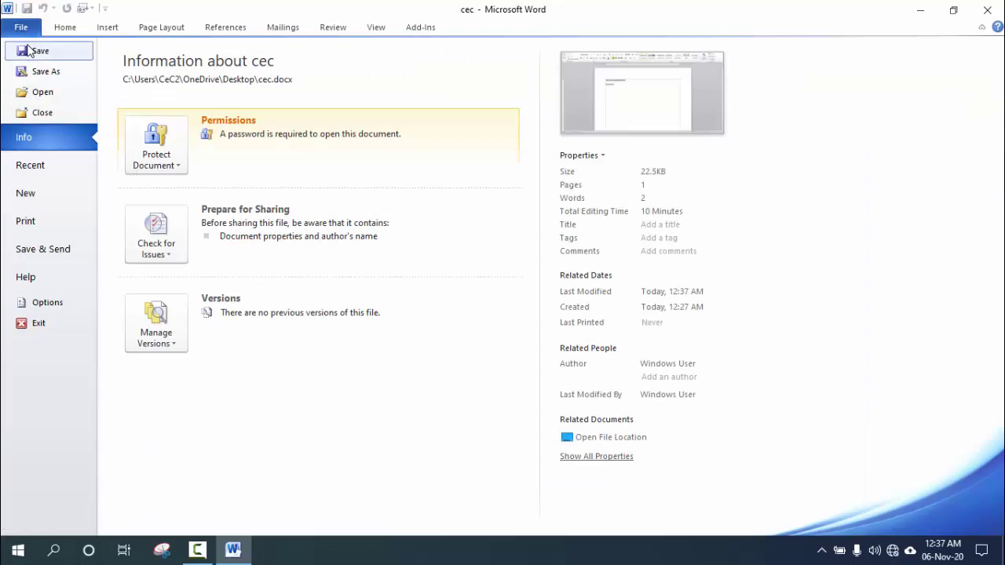
{"action": "left_click", "coordinate": [39, 52]}
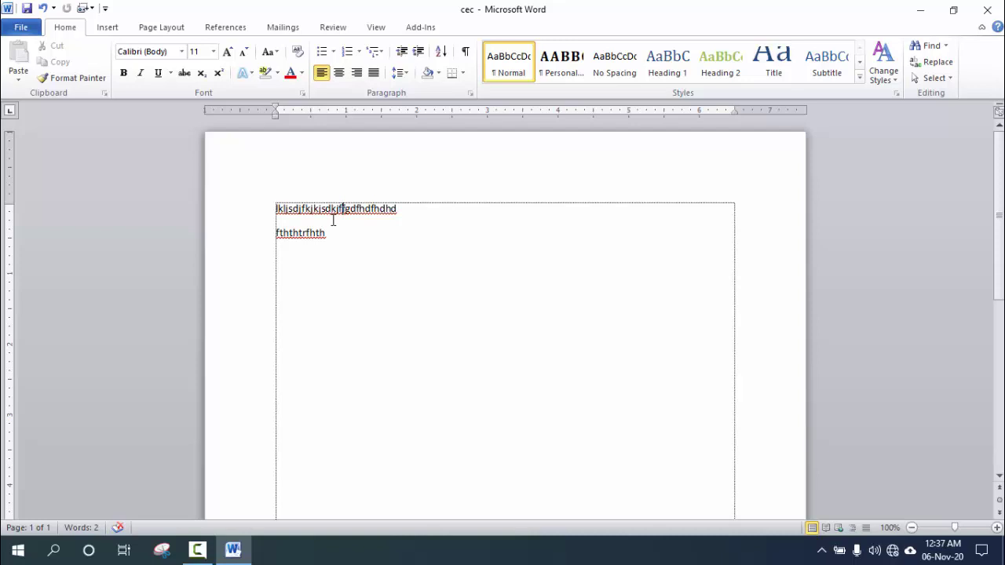
{"action": "left_click", "coordinate": [27, 30]}
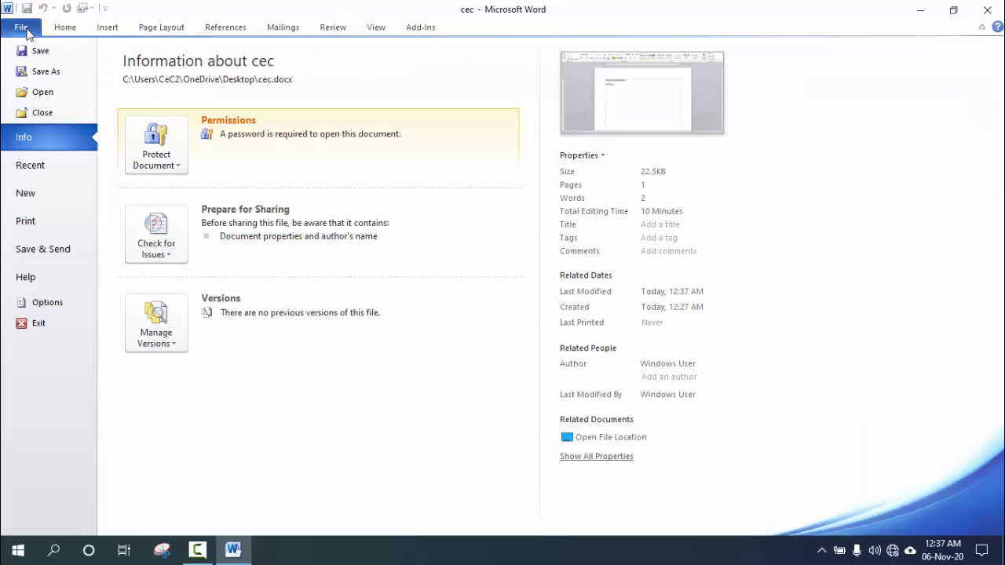
Save a copy to the Desktop named 'cec 1', then minimize Word.
{"action": "left_click", "coordinate": [44, 73]}
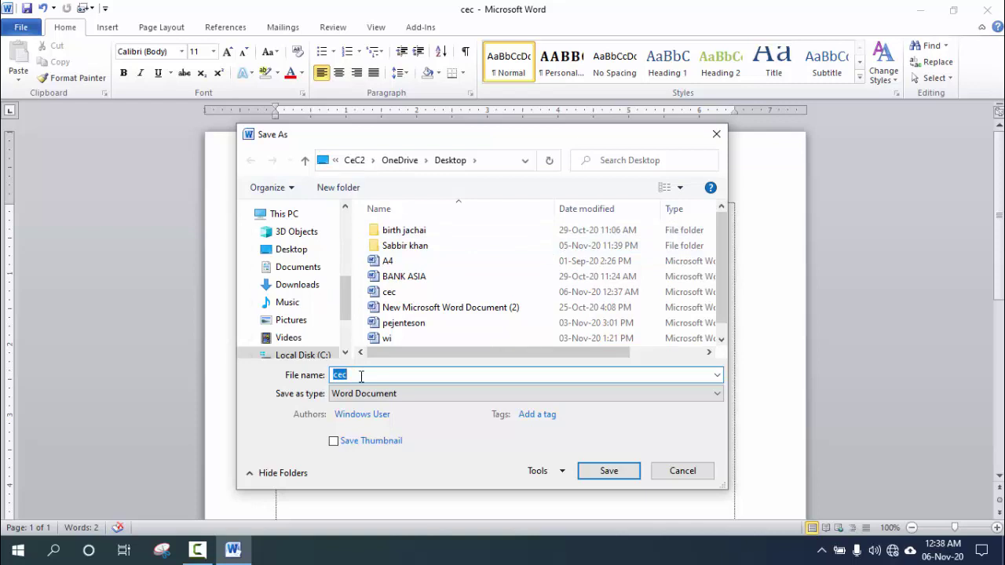
{"action": "left_click_drag", "start_coordinate": [349, 293], "coordinate": [346, 226]}
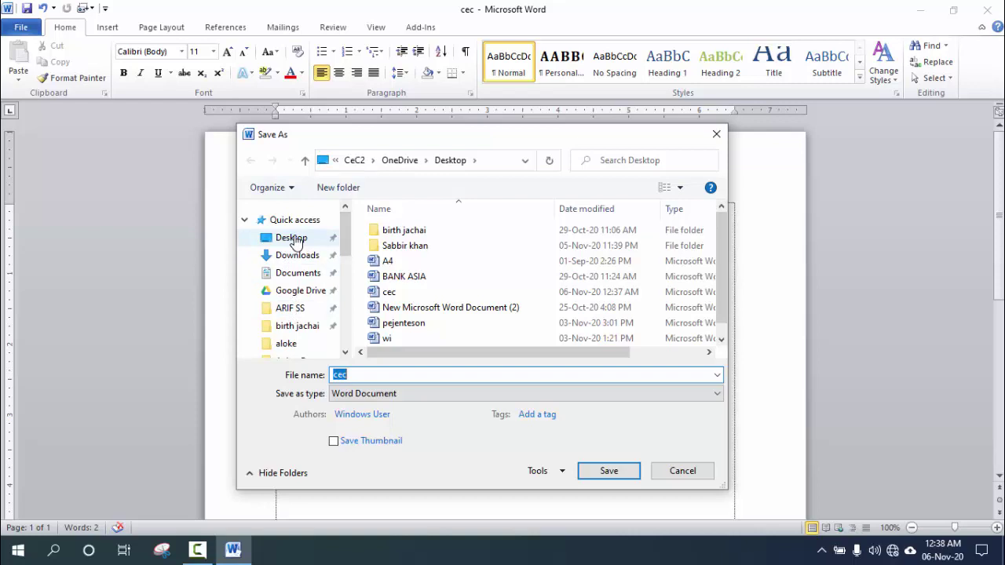
{"action": "left_click", "coordinate": [296, 242]}
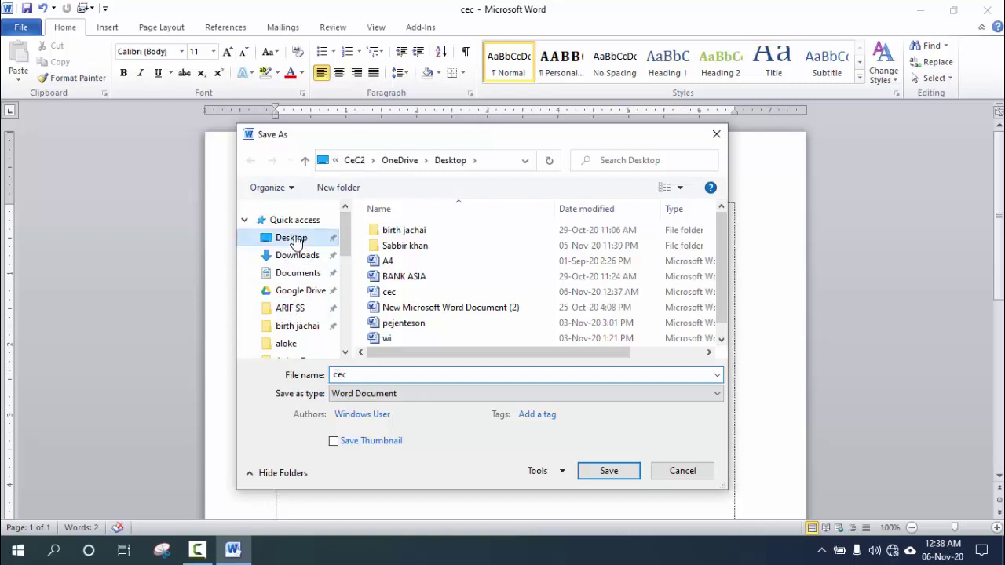
{"action": "left_click", "coordinate": [376, 378]}
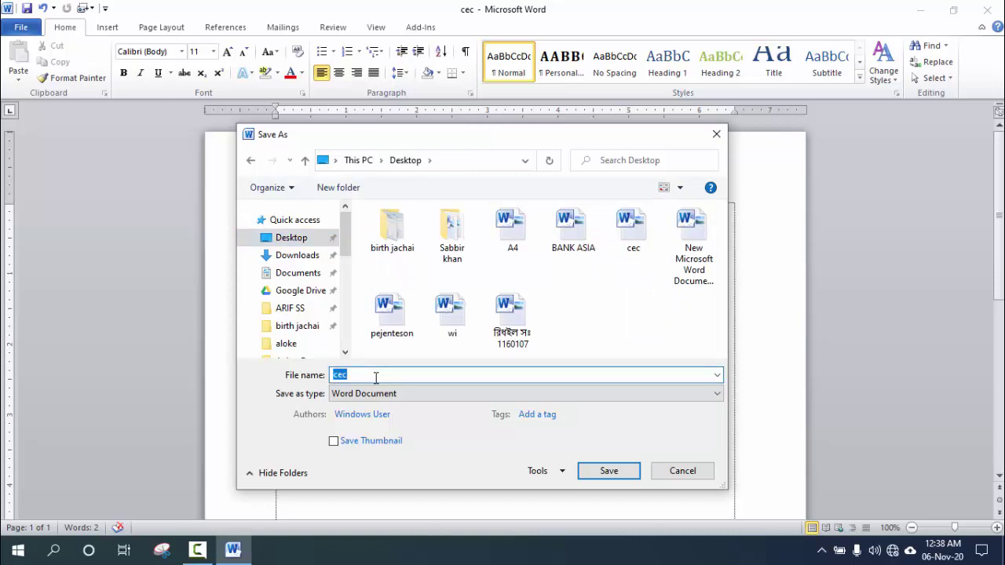
{"action": "left_click", "coordinate": [375, 378]}
{"action": "type", "text": "1"}
{"action": "left_click", "coordinate": [618, 477]}
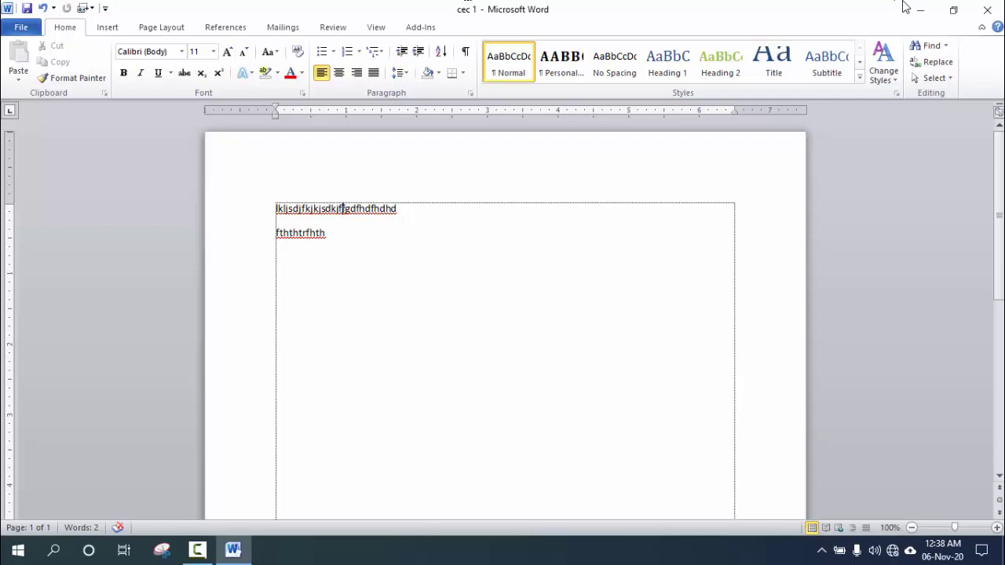
{"action": "left_click", "coordinate": [924, 14]}
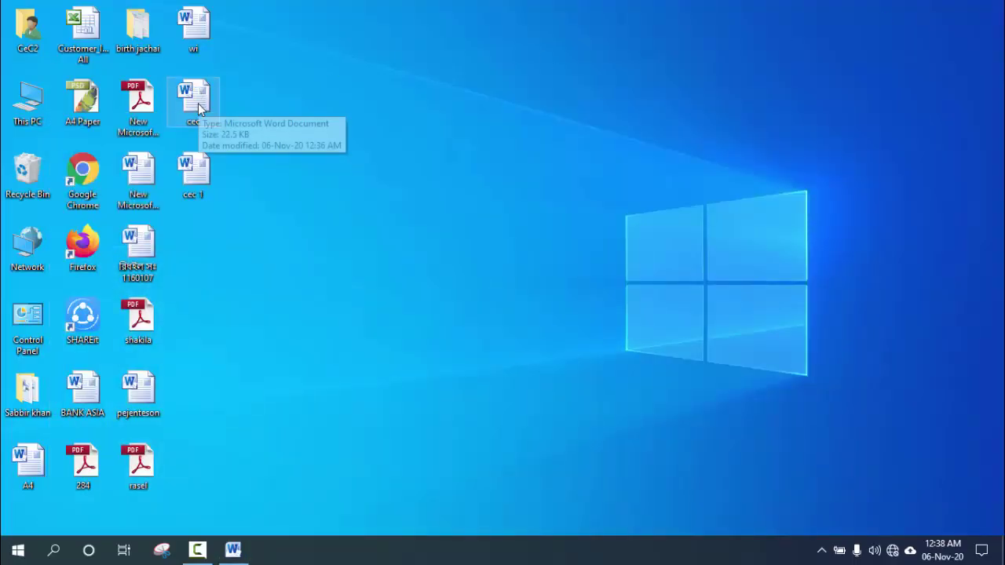
Restore the cec 1 window from the taskbar, cancel a Save As, and show its Info page.
{"action": "left_click", "coordinate": [195, 109]}
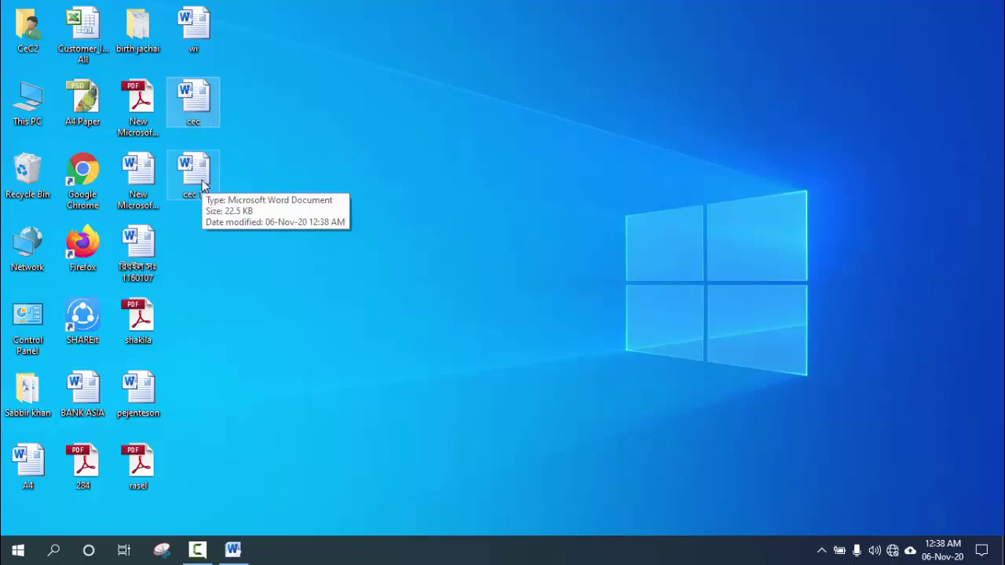
{"action": "left_click", "coordinate": [234, 550]}
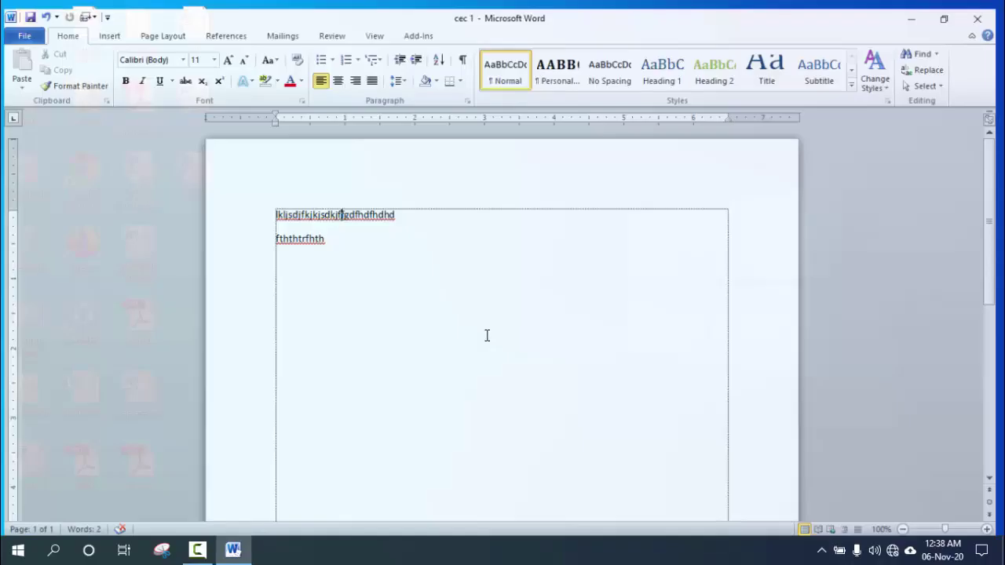
{"action": "left_click", "coordinate": [21, 28]}
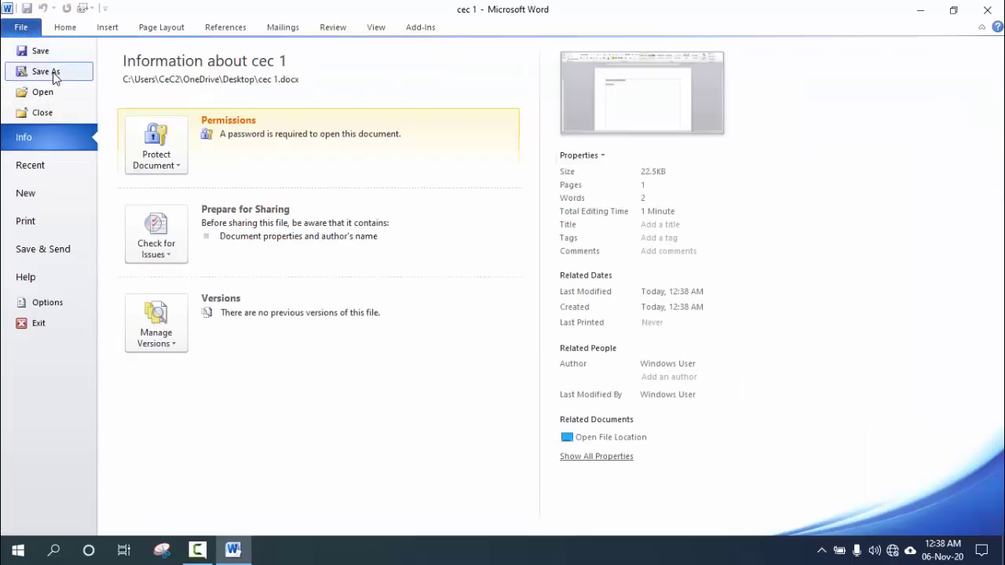
{"action": "left_click", "coordinate": [41, 71]}
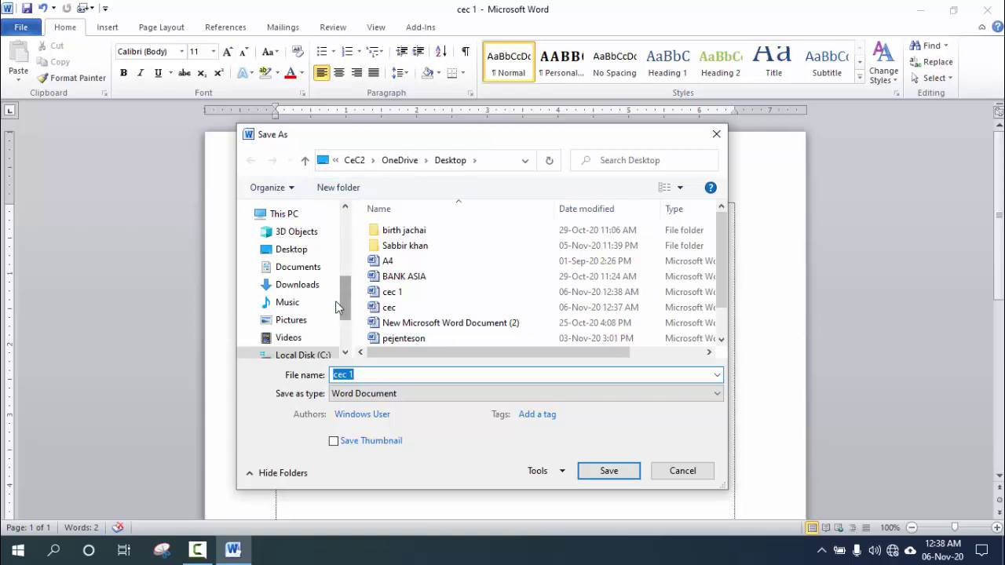
{"action": "scroll", "coordinate": [349, 306], "scroll_direction": "up", "scroll_amount": 5}
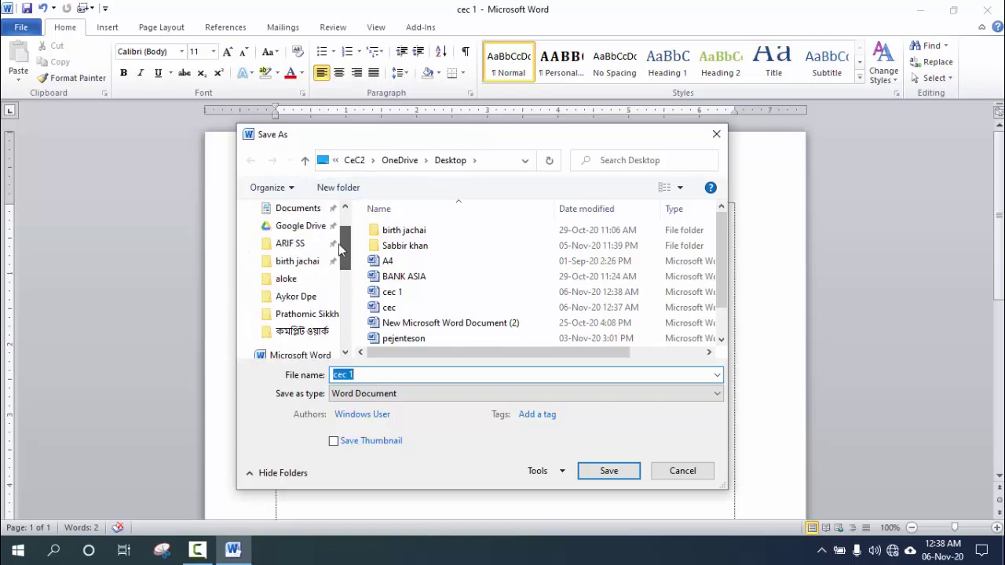
{"action": "left_click", "coordinate": [717, 134]}
{"action": "left_click", "coordinate": [22, 28]}
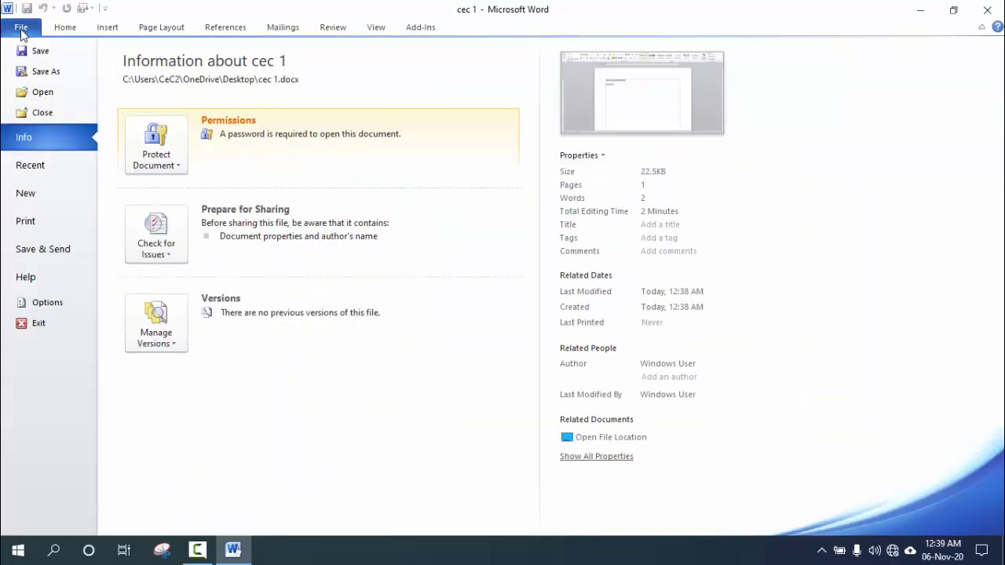
Open the pejenteson document from the Desktop folder through File > Open.
{"action": "left_click", "coordinate": [45, 93]}
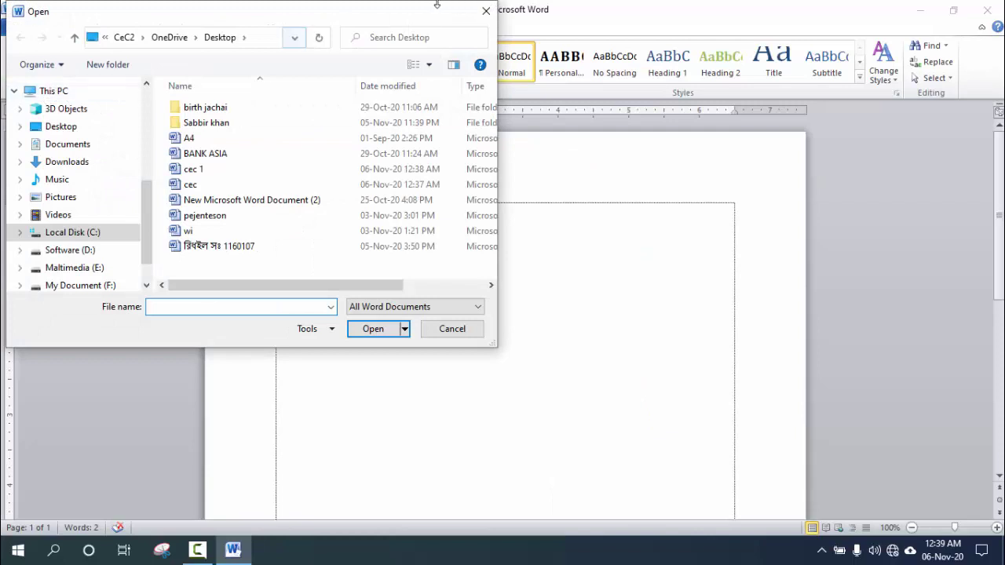
{"action": "left_click", "coordinate": [484, 13]}
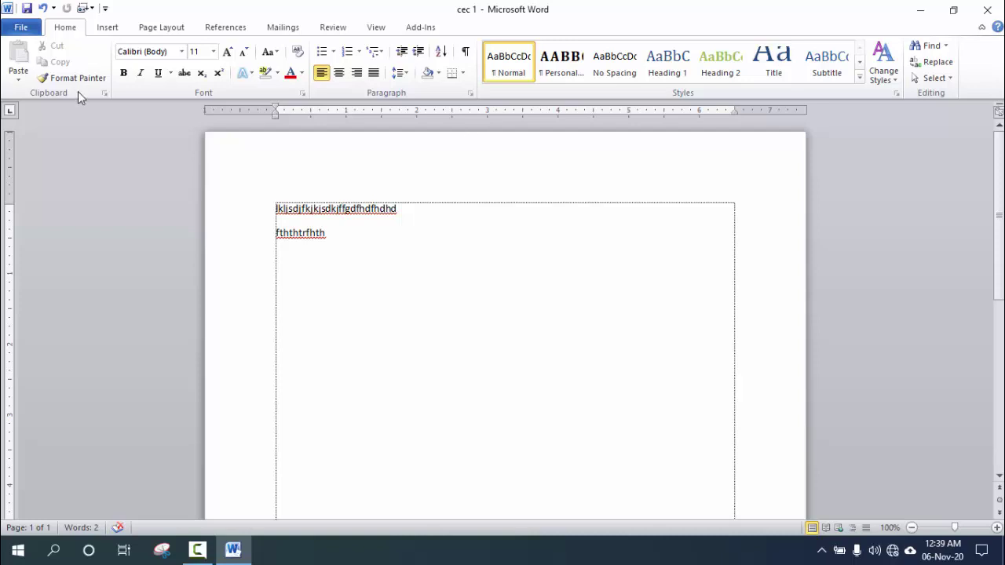
{"action": "left_click", "coordinate": [21, 27]}
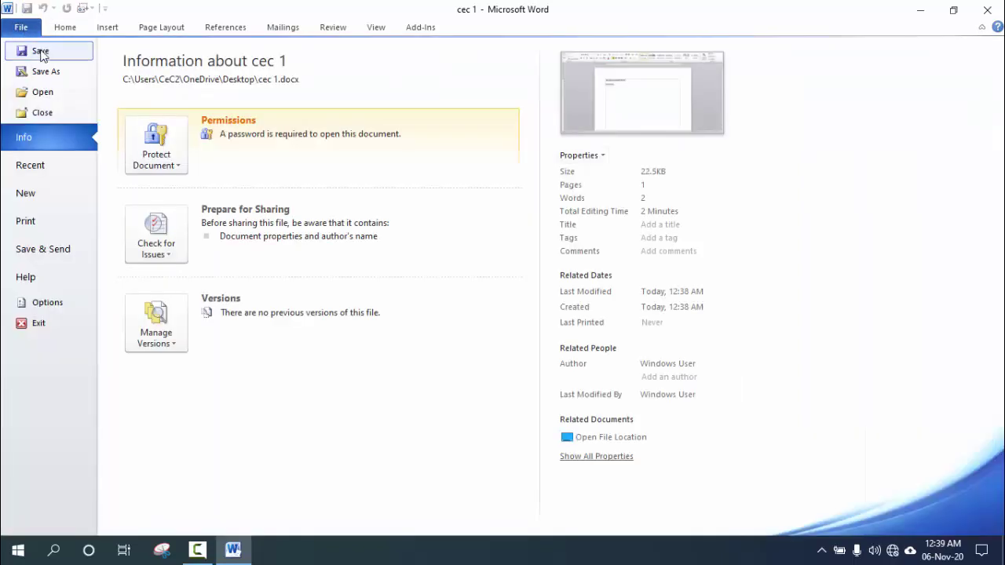
{"action": "left_click", "coordinate": [43, 93]}
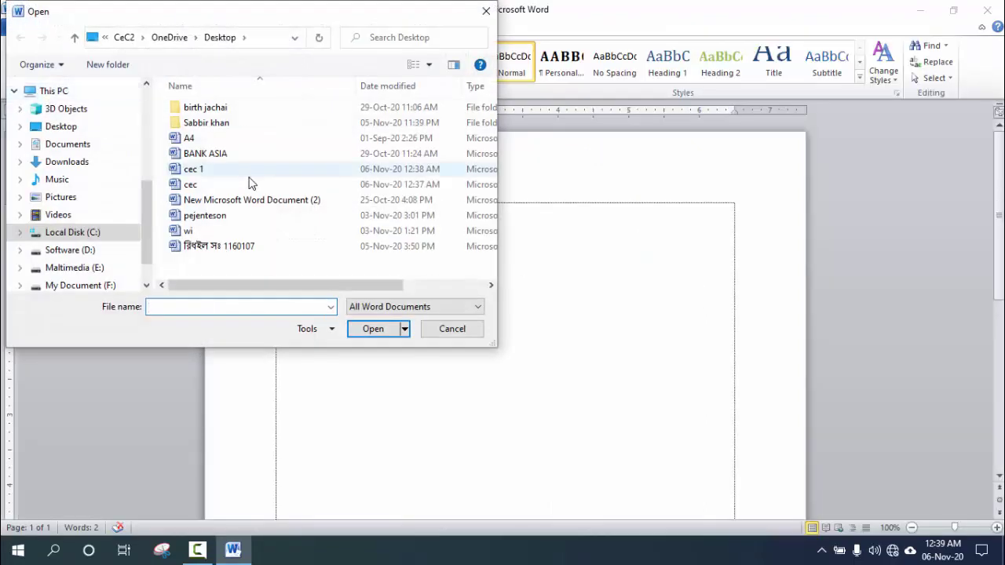
{"action": "left_click_drag", "start_coordinate": [145, 186], "coordinate": [143, 93]}
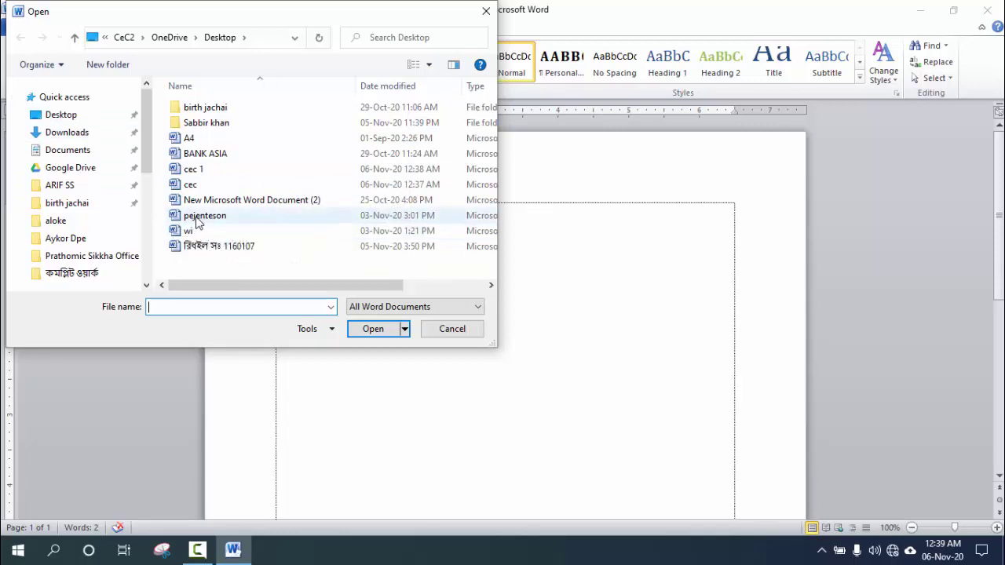
{"action": "left_click", "coordinate": [204, 216]}
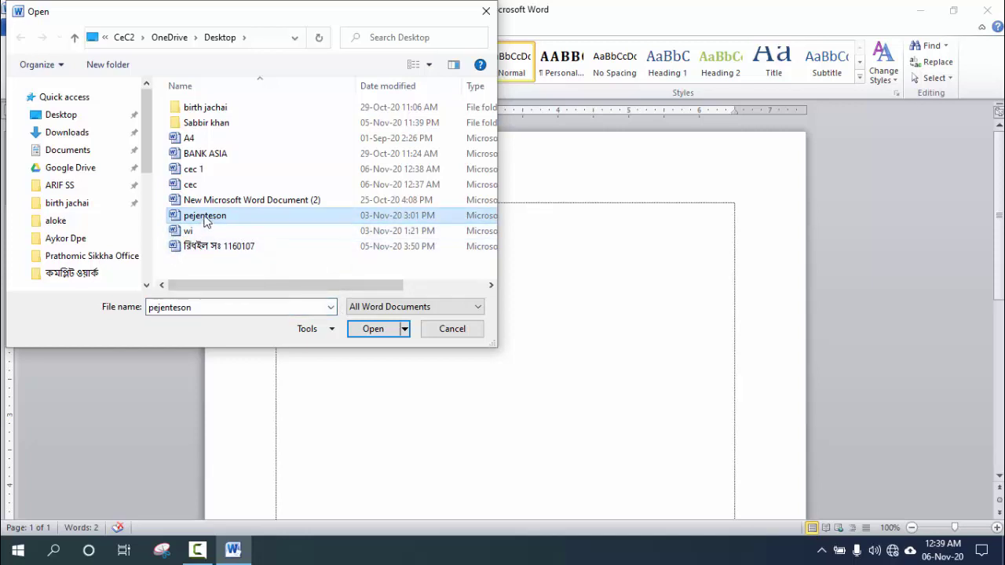
{"action": "left_click", "coordinate": [385, 329]}
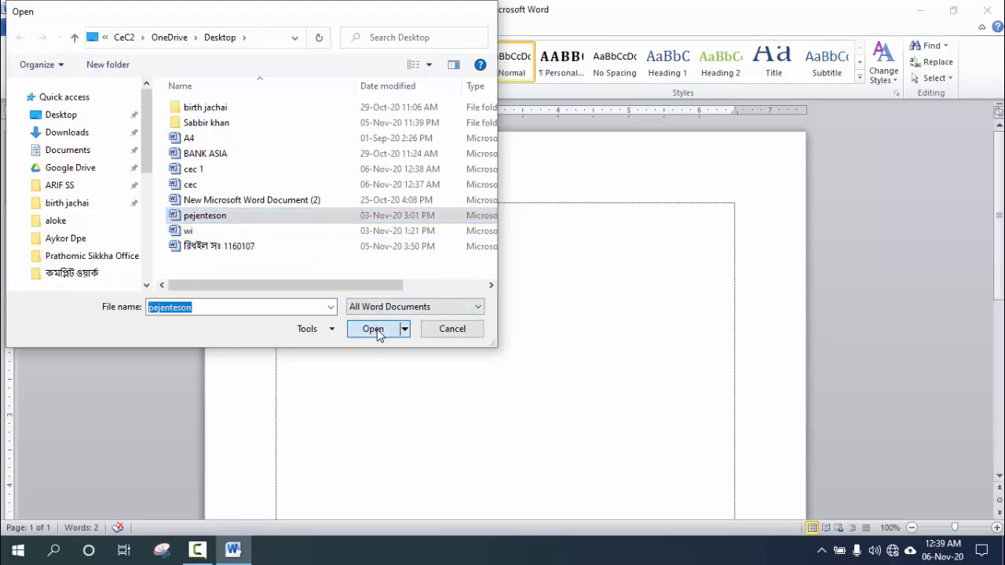
{"action": "scroll", "coordinate": [372, 330], "scroll_direction": "down", "scroll_amount": 8}
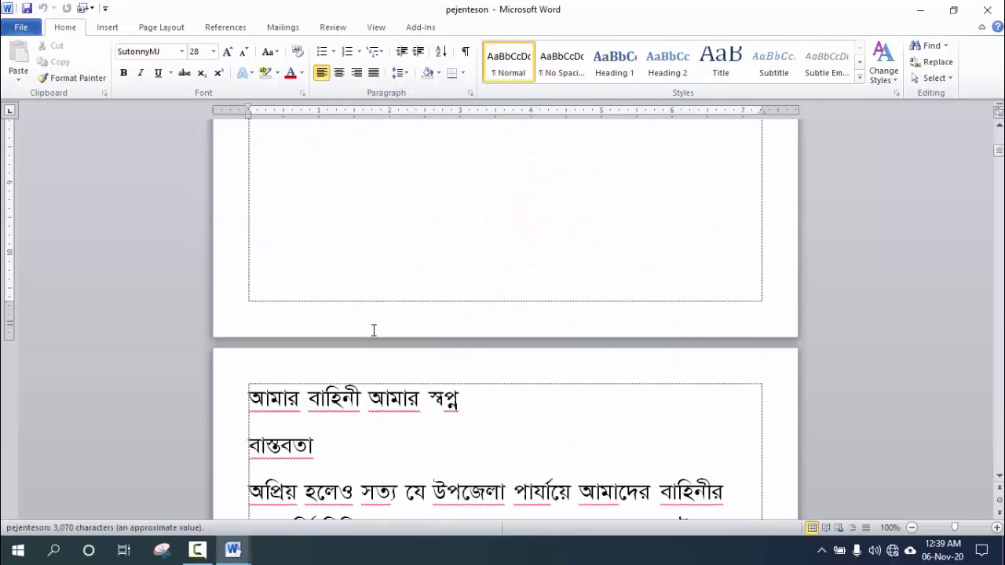
Minimize both the pejenteson and cec 1 windows to reveal the desktop.
{"action": "scroll", "coordinate": [372, 330], "scroll_direction": "up", "scroll_amount": 3}
{"action": "scroll", "coordinate": [373, 330], "scroll_direction": "down", "scroll_amount": 1}
{"action": "scroll", "coordinate": [373, 328], "scroll_direction": "up", "scroll_amount": 4}
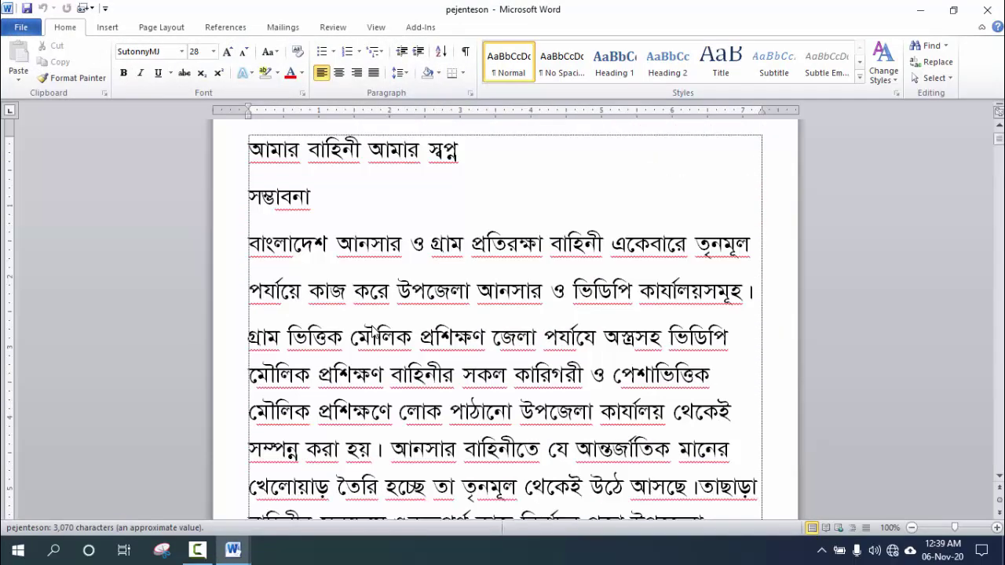
{"action": "left_click", "coordinate": [911, 14]}
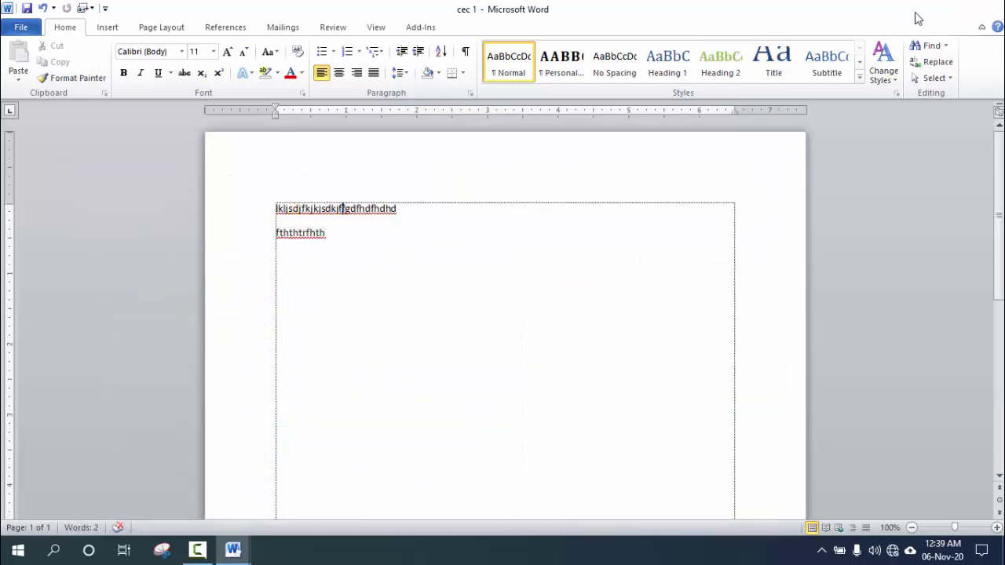
{"action": "left_click", "coordinate": [919, 12]}
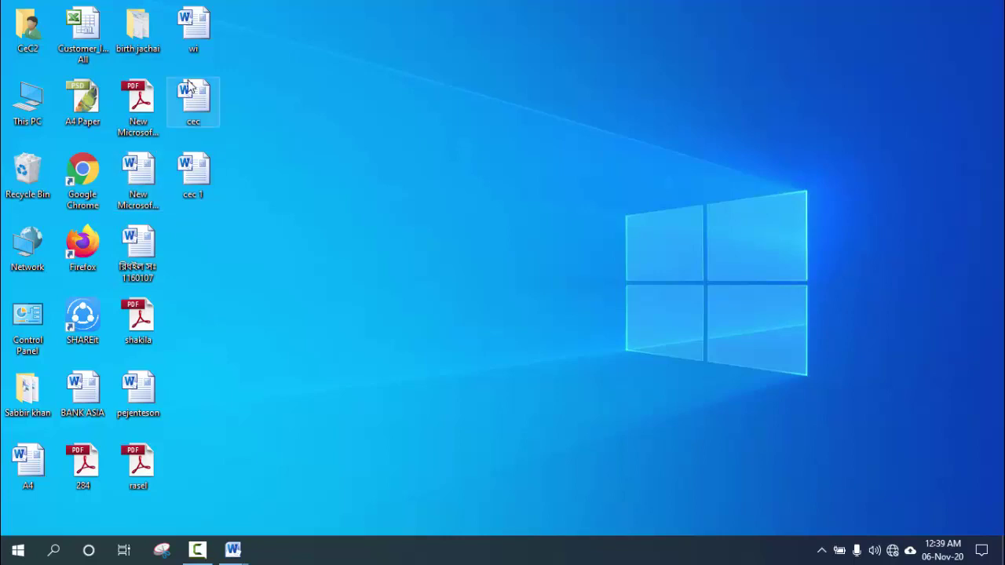
{"action": "left_click", "coordinate": [198, 31]}
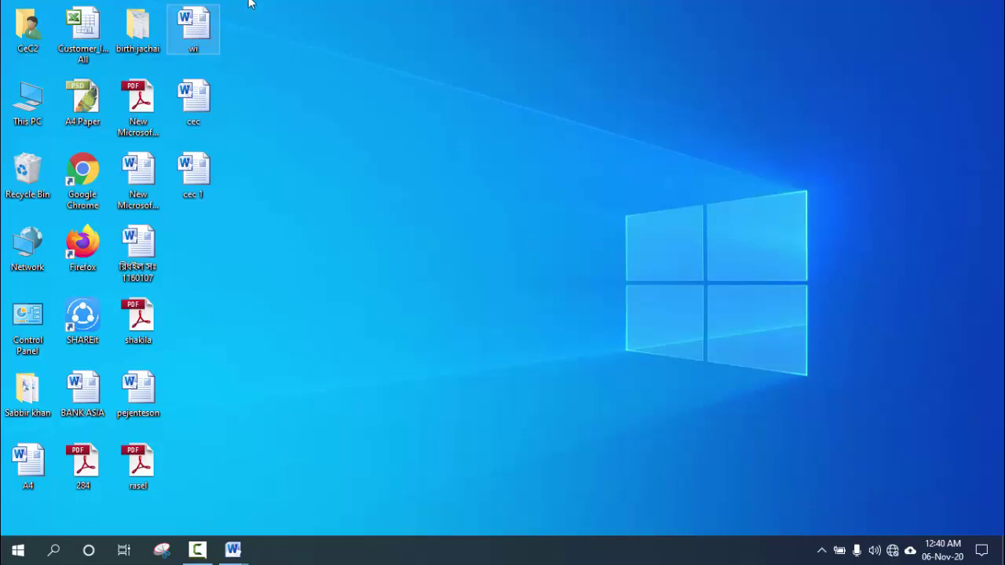
Switch to pejenteson from the taskbar, close it, and bring cec 1 back up.
{"action": "left_click", "coordinate": [233, 549]}
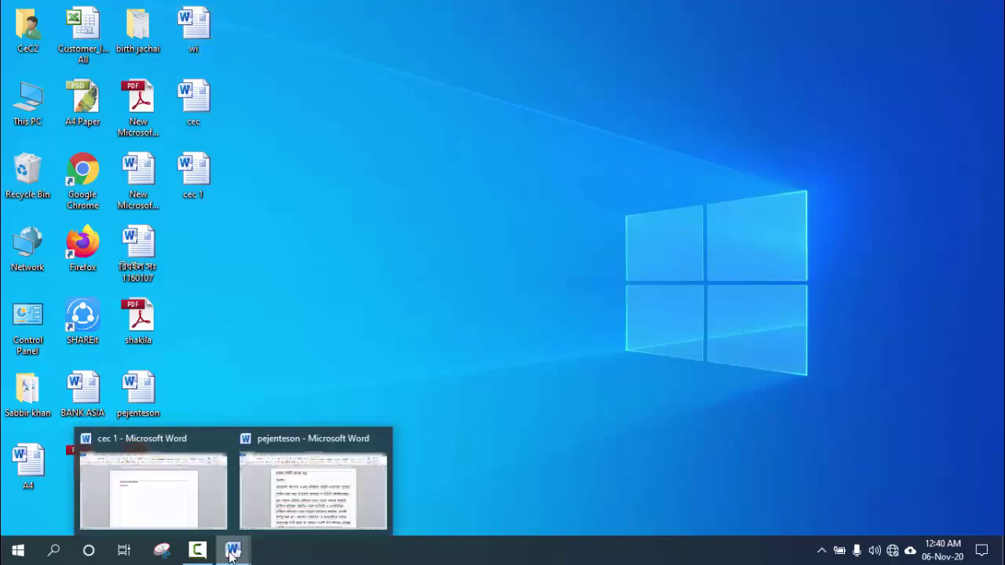
{"action": "left_click", "coordinate": [318, 476]}
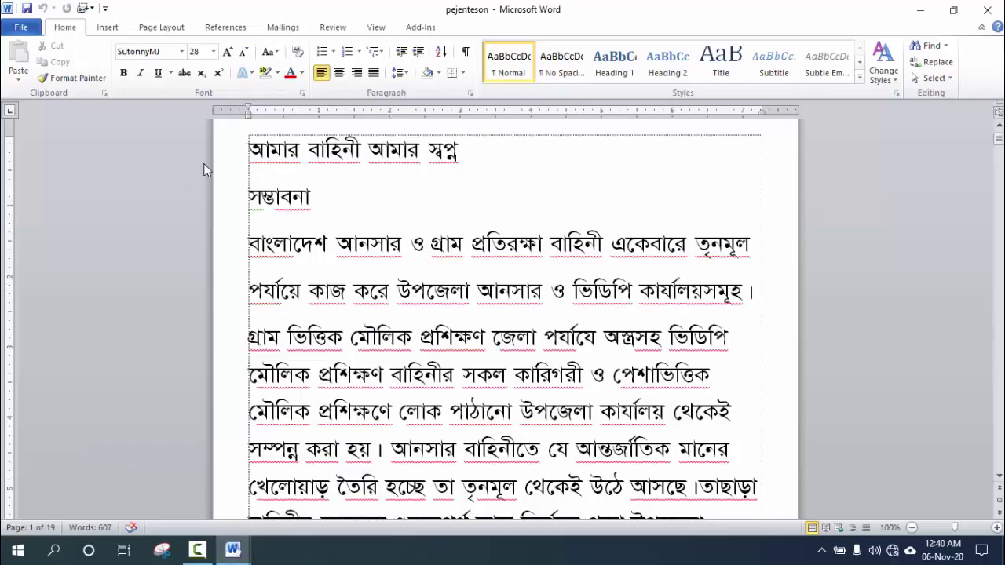
{"action": "left_click", "coordinate": [21, 28]}
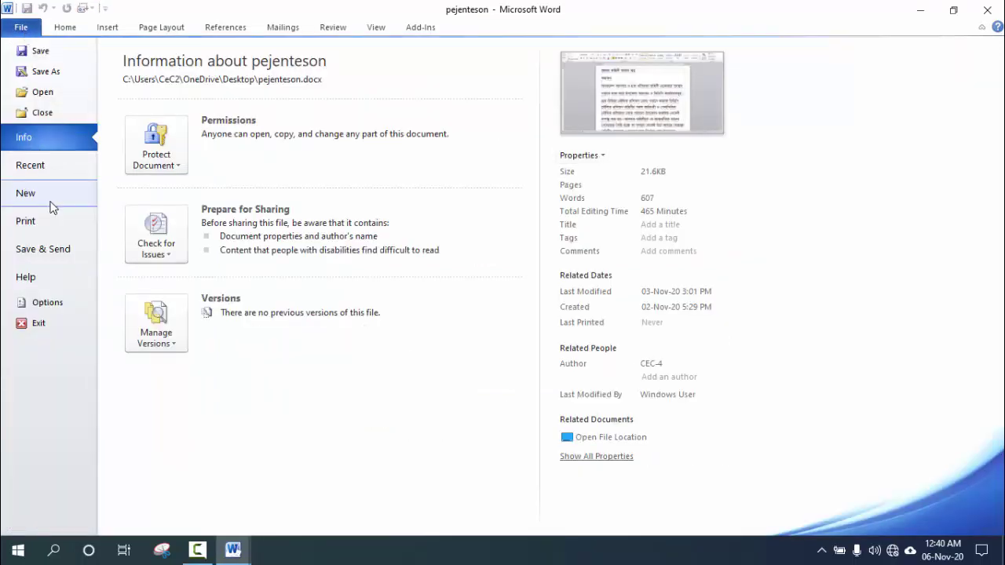
{"action": "left_click", "coordinate": [40, 112]}
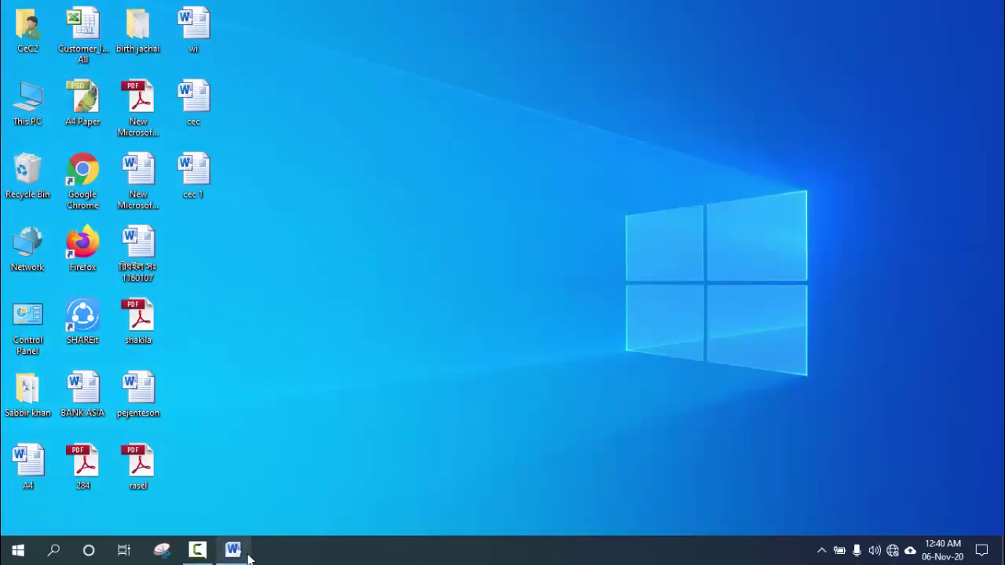
{"action": "left_click", "coordinate": [247, 554]}
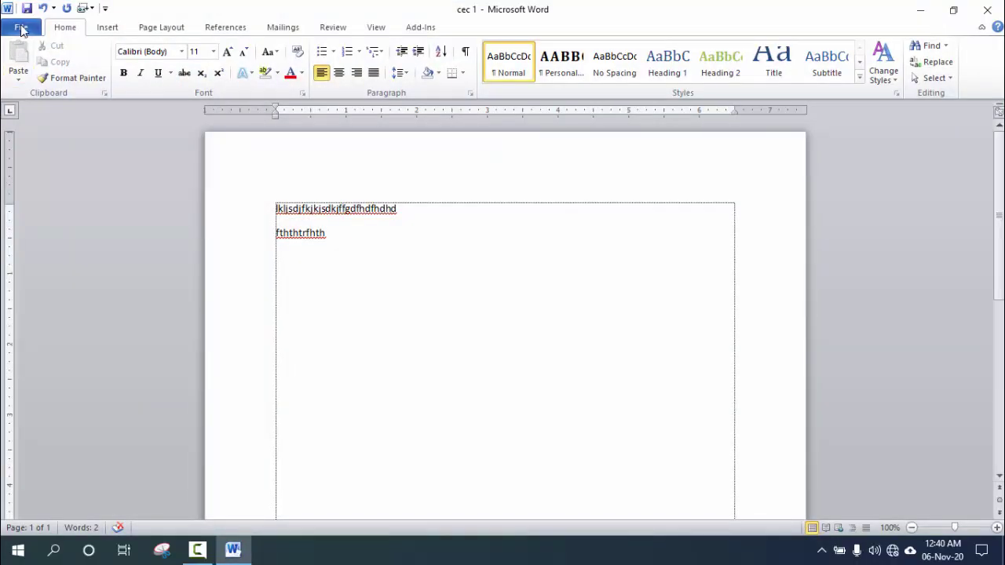
Open the File tab to view the Info page for cec 1.
{"action": "left_click", "coordinate": [22, 28]}
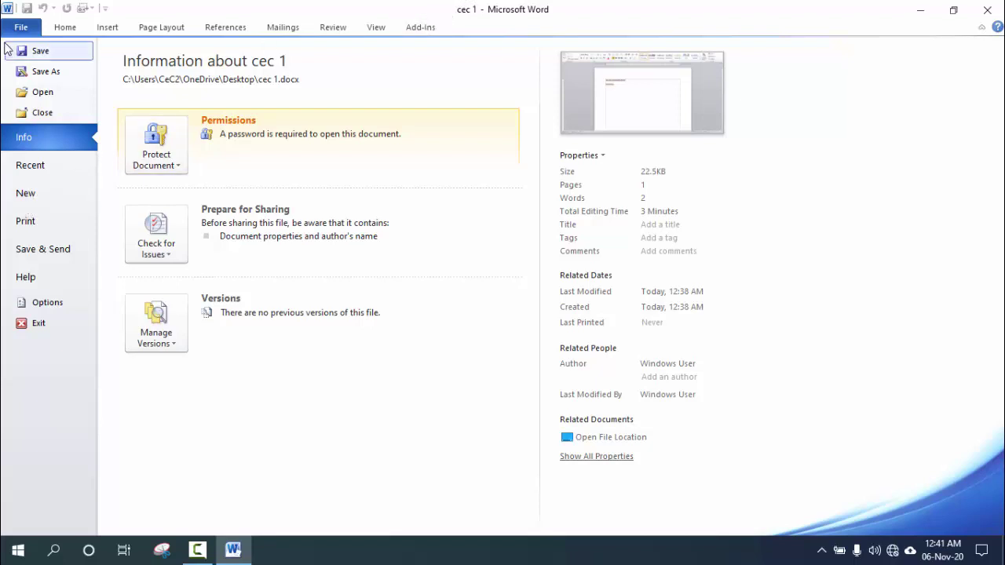
Create Document2 and then Document3 from the Blank document template.
{"action": "left_click", "coordinate": [38, 195]}
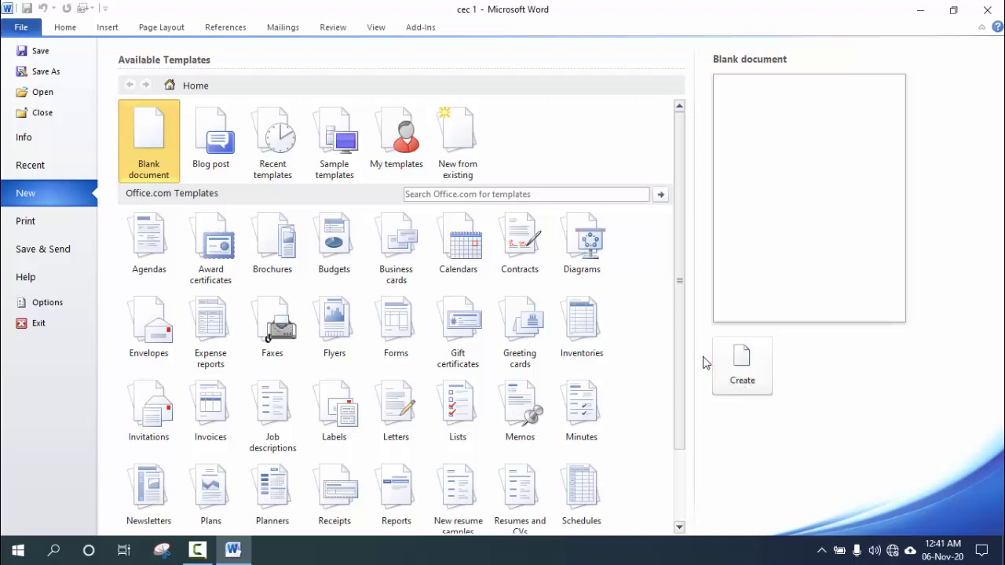
{"action": "left_click", "coordinate": [742, 367]}
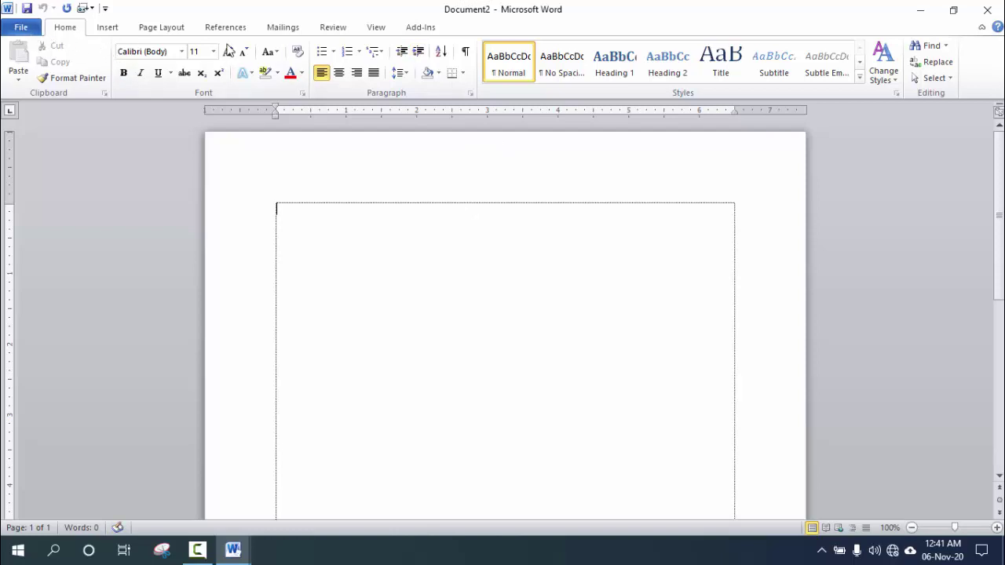
{"action": "left_click", "coordinate": [21, 27]}
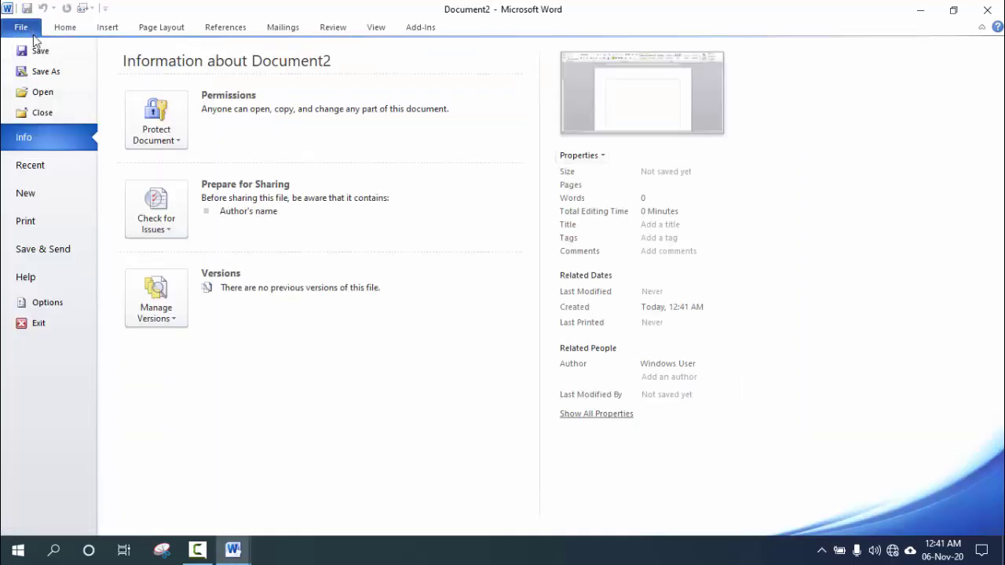
{"action": "left_click", "coordinate": [42, 200]}
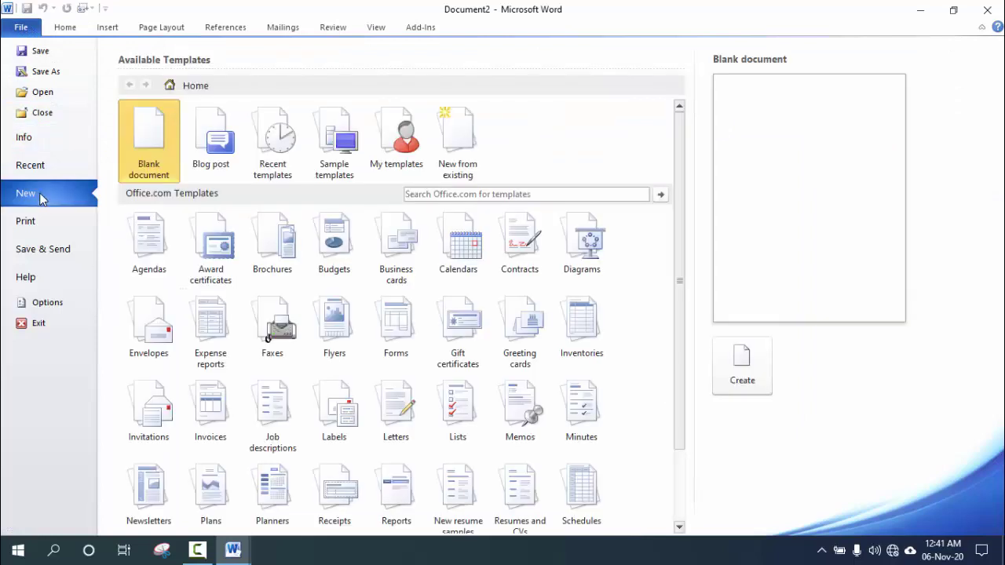
{"action": "left_click", "coordinate": [759, 368]}
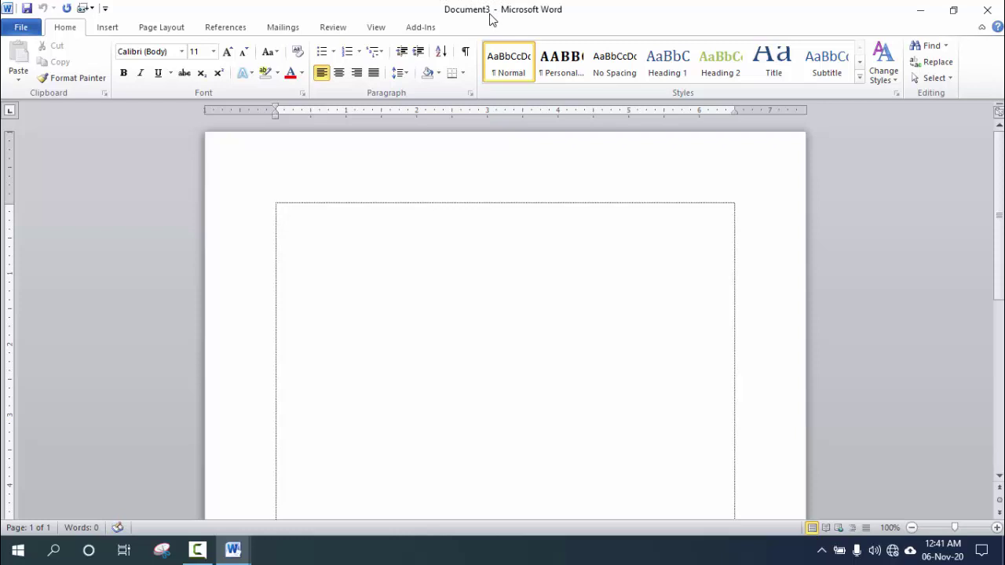
Open the Print page for Document3 and drop down the Printer list.
{"action": "left_click", "coordinate": [29, 33]}
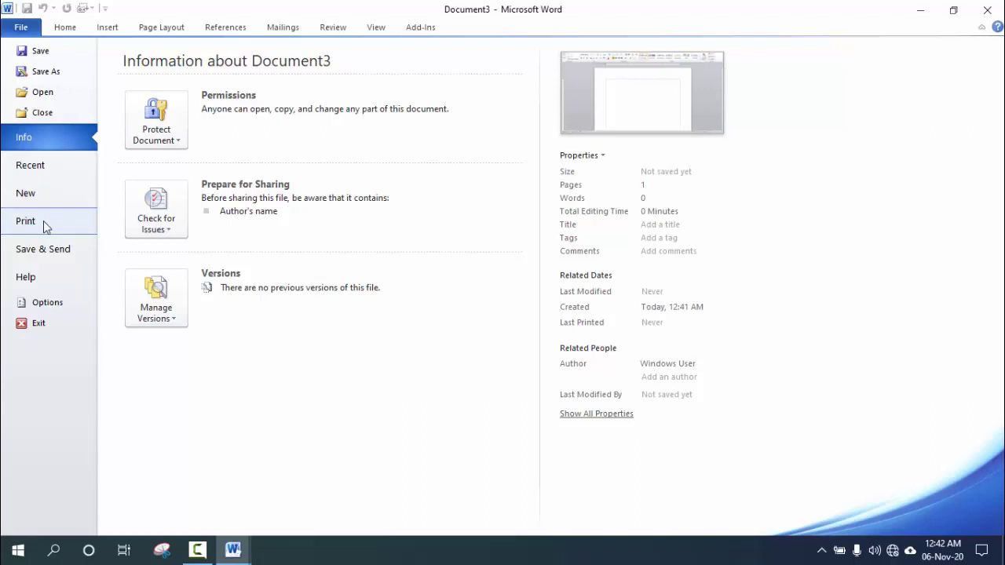
{"action": "left_click", "coordinate": [45, 227]}
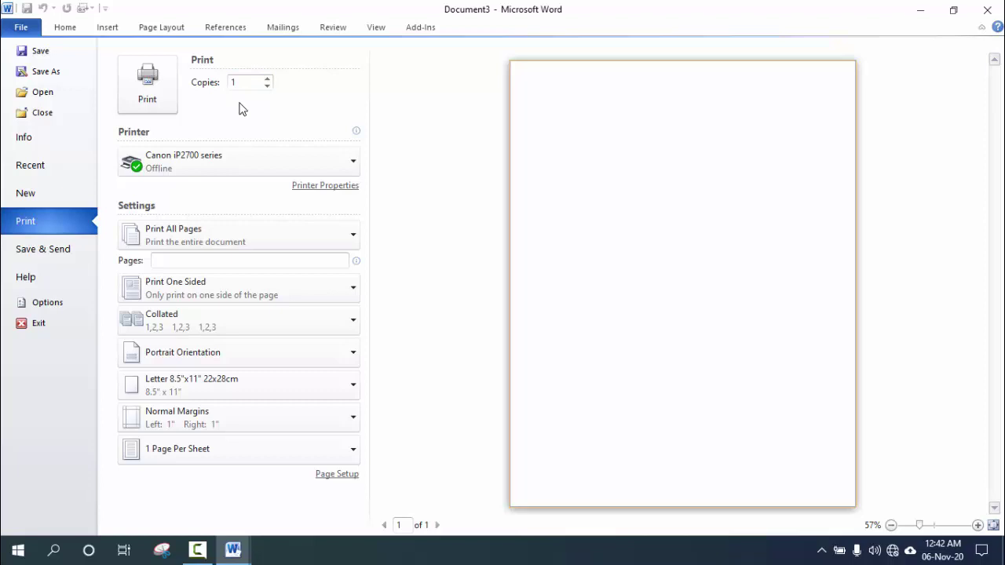
{"action": "left_click", "coordinate": [333, 160]}
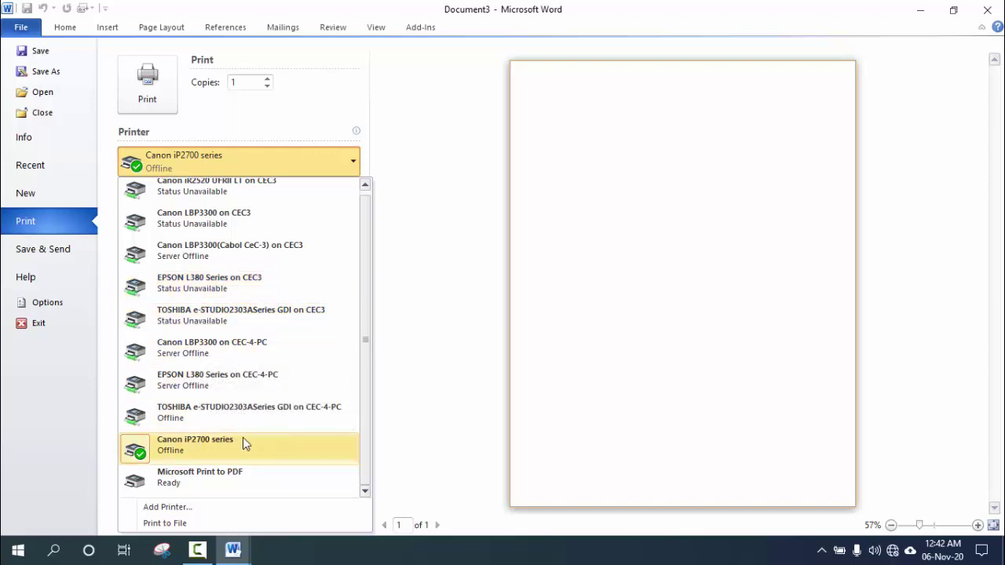
{"action": "left_click", "coordinate": [185, 444]}
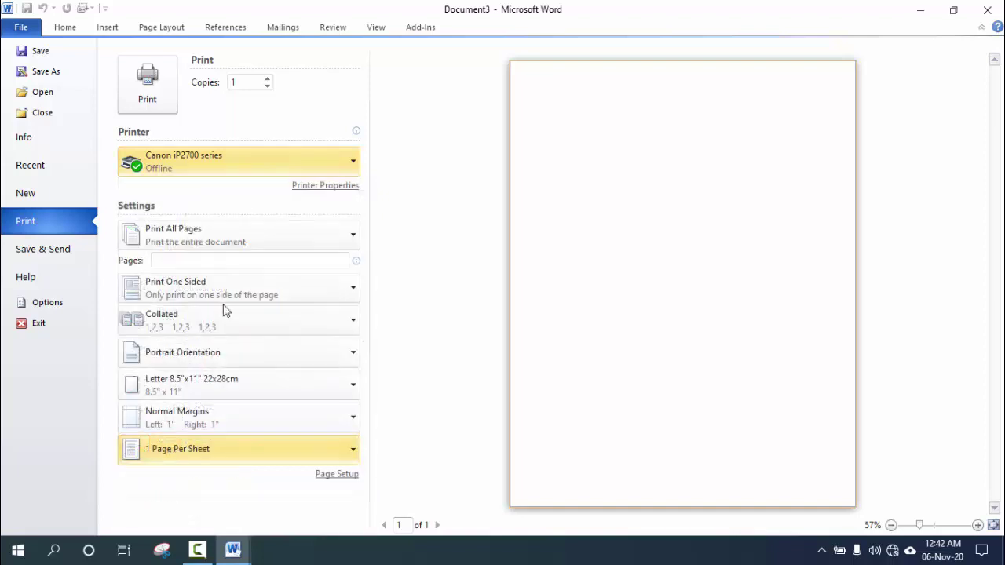
{"action": "left_click", "coordinate": [256, 154]}
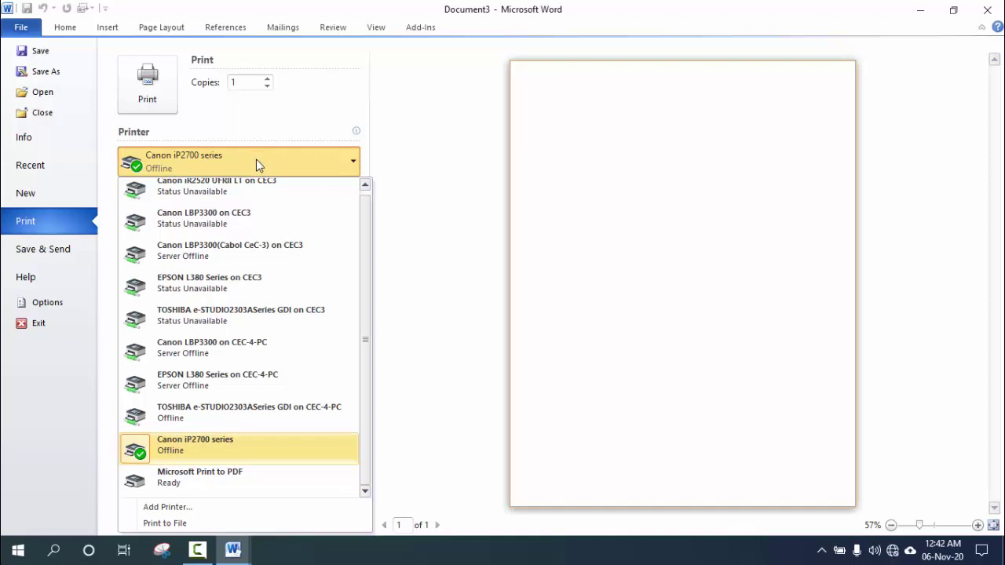
{"action": "left_click", "coordinate": [319, 123]}
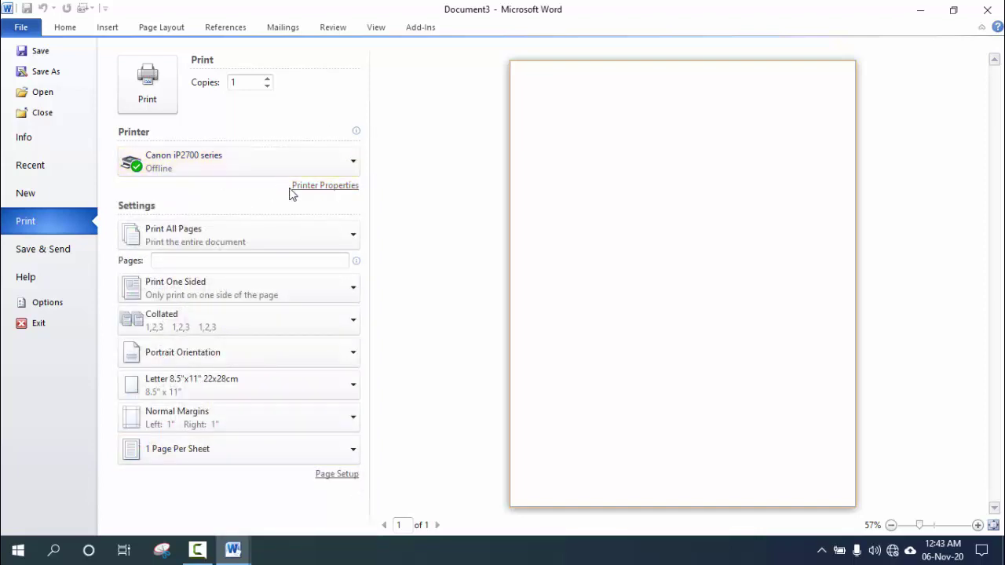
{"action": "mouse_move", "coordinate": [200, 158]}
{"action": "left_click", "coordinate": [337, 193]}
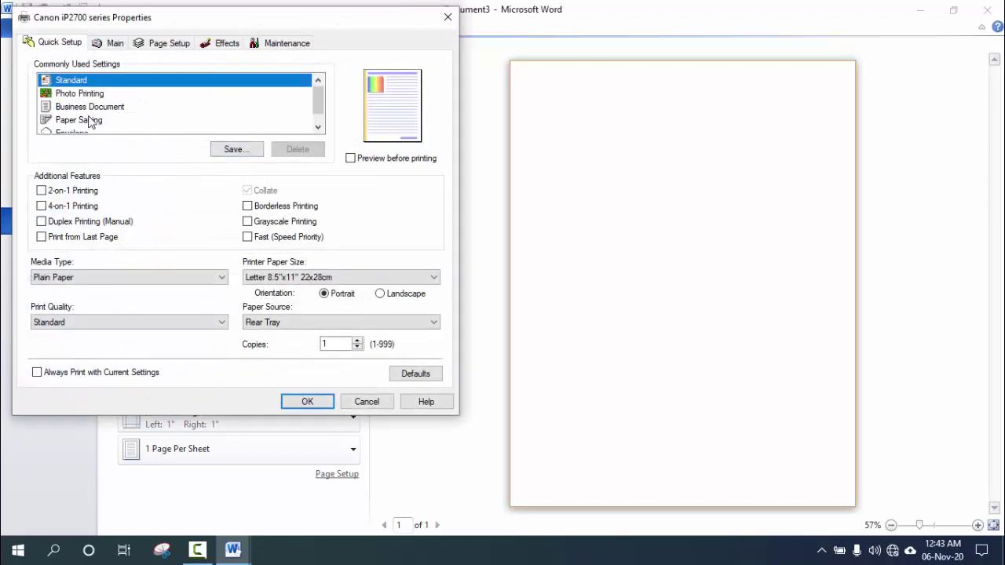
{"action": "left_click", "coordinate": [114, 44]}
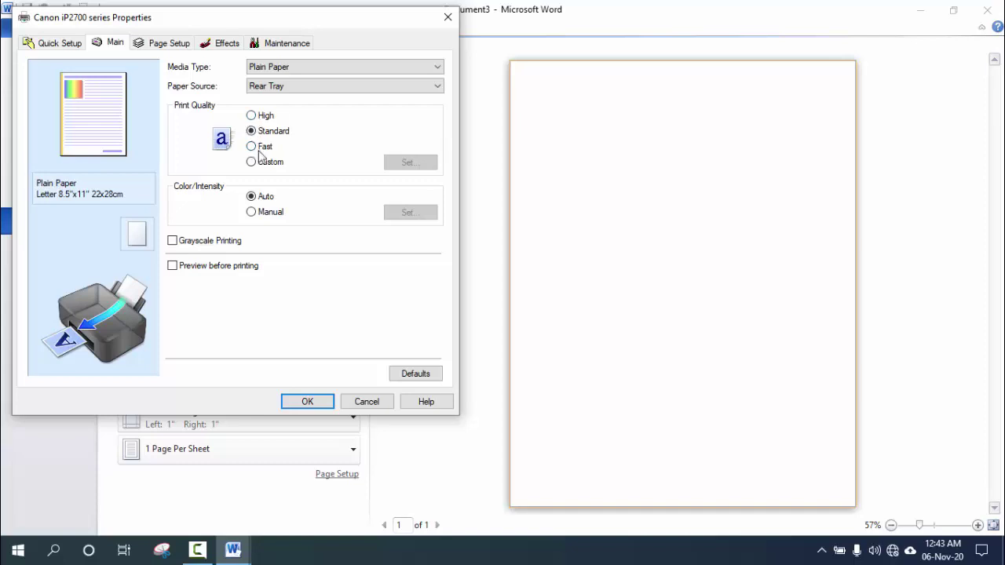
{"action": "left_click", "coordinate": [367, 402]}
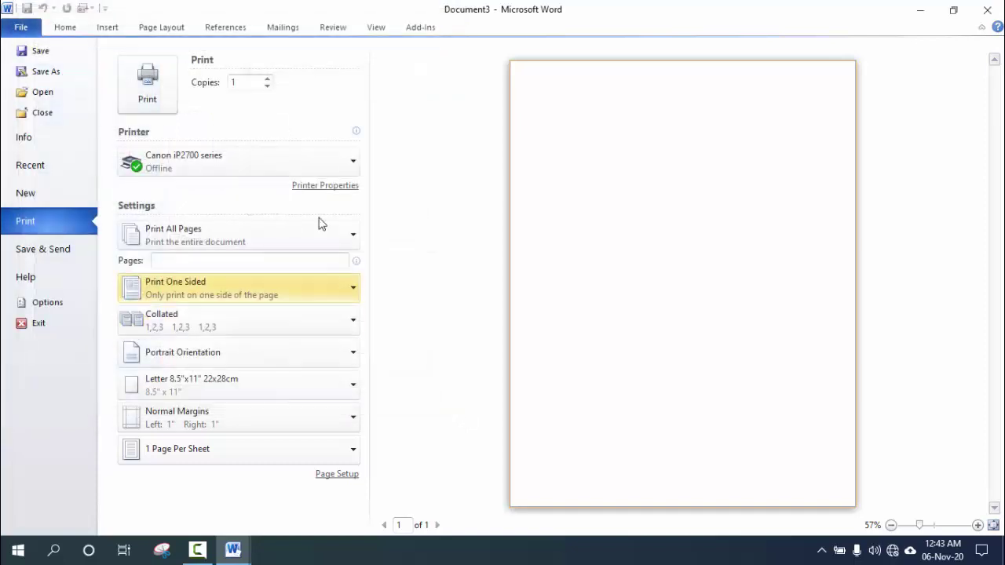
Select Canon LBP3300 on CEC-4-PC as the printer and dismiss its properties window.
{"action": "left_click", "coordinate": [238, 171]}
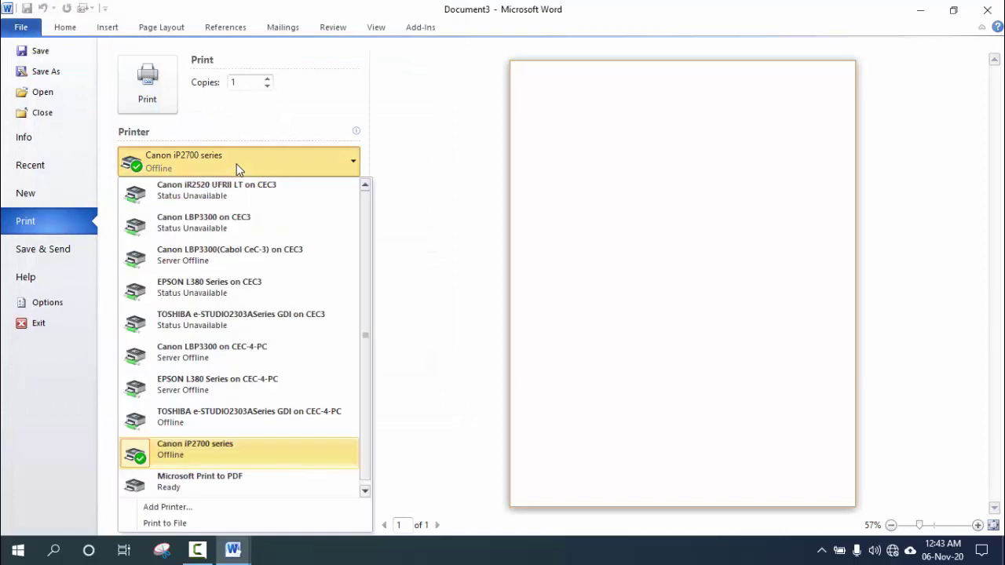
{"action": "left_click", "coordinate": [218, 355]}
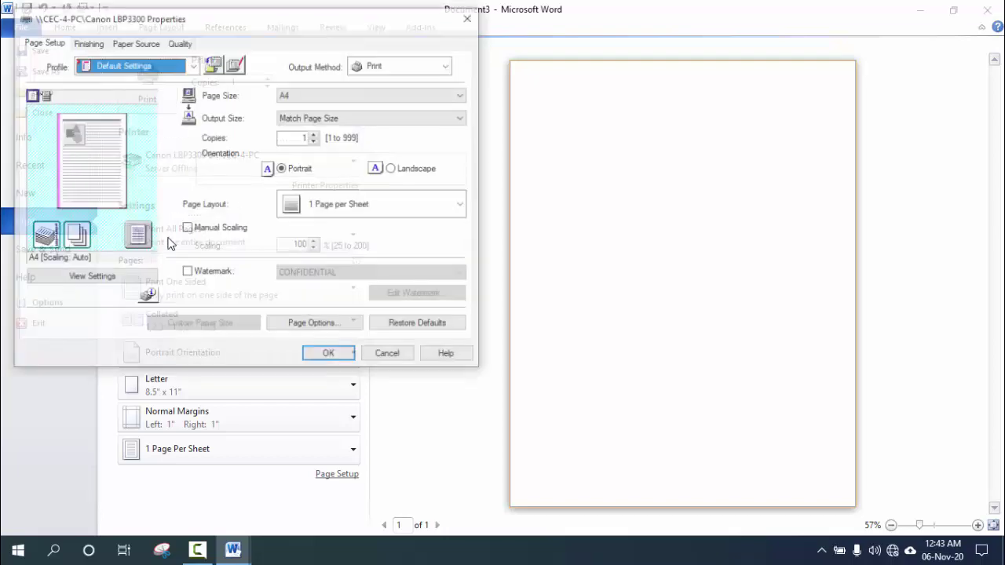
{"action": "left_click", "coordinate": [468, 18]}
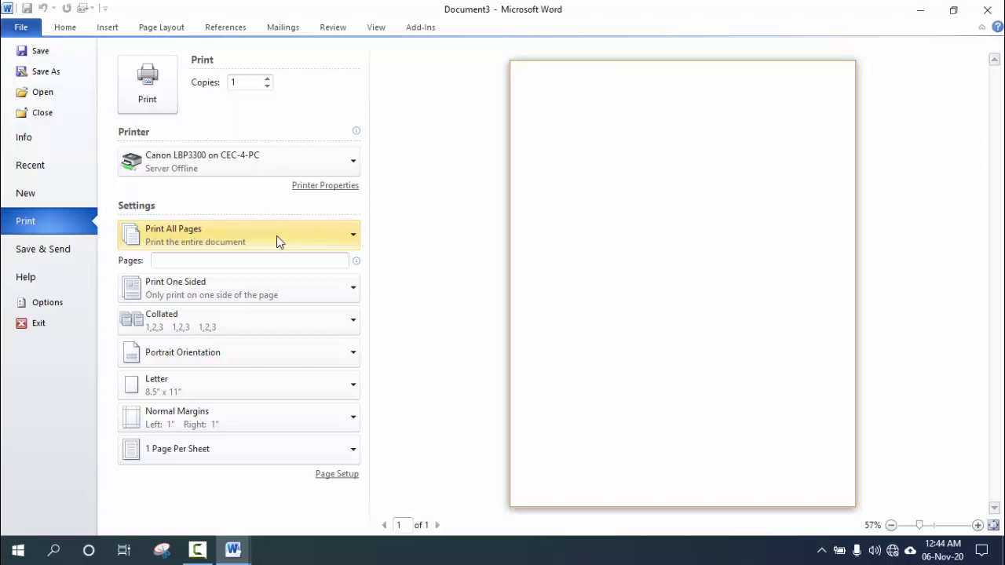
Change the print range from Print All Pages to Print Current Page.
{"action": "left_click", "coordinate": [333, 245]}
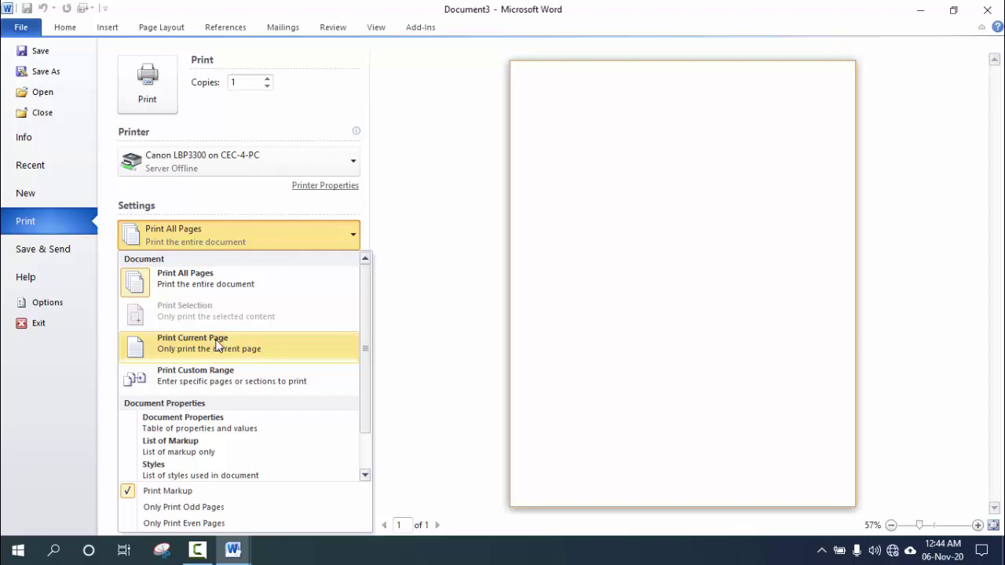
{"action": "left_click", "coordinate": [217, 346]}
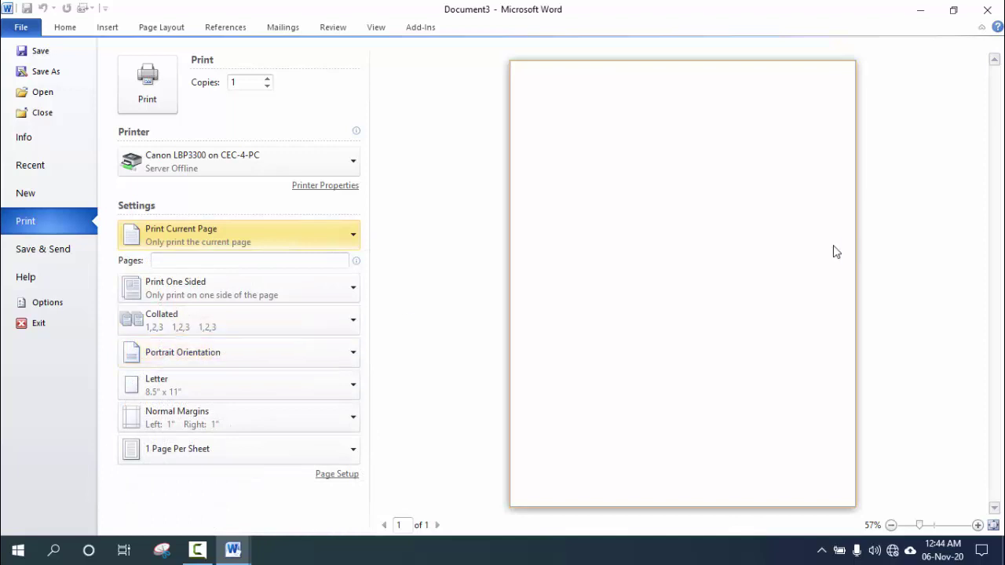
{"action": "left_click", "coordinate": [173, 260]}
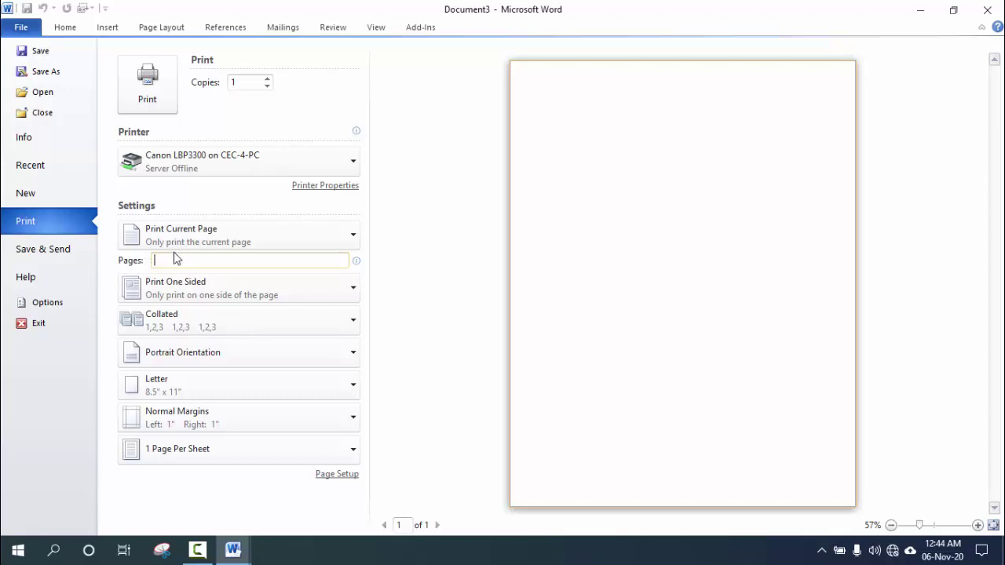
Try page ranges 5, 1-5, 2,5,7,8 and finally 2-4,6,9 in the Pages box.
{"action": "type", "text": "5"}
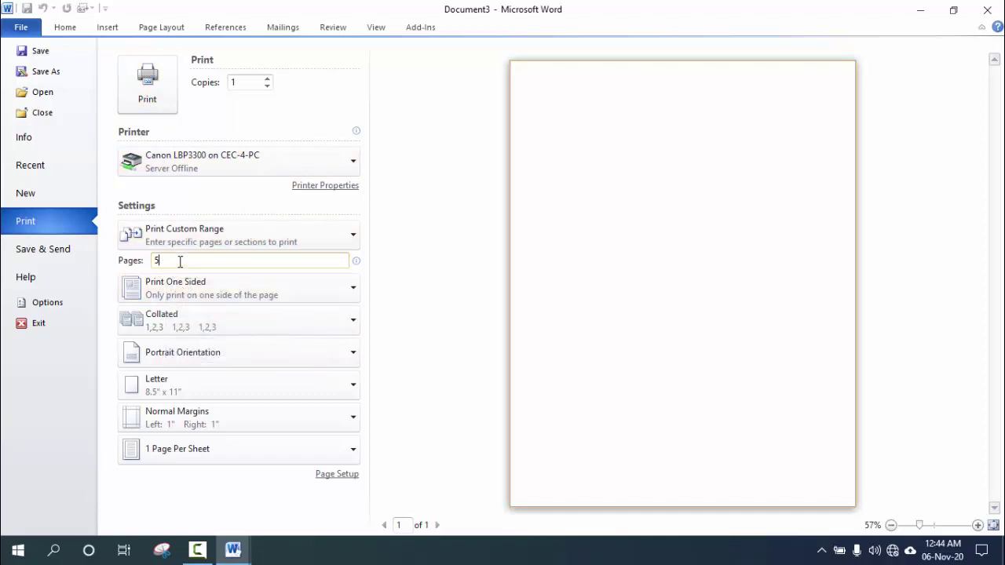
{"action": "left_click_drag", "start_coordinate": [180, 262], "coordinate": [148, 262]}
{"action": "type", "text": "1"}
{"action": "type", "text": "5"}
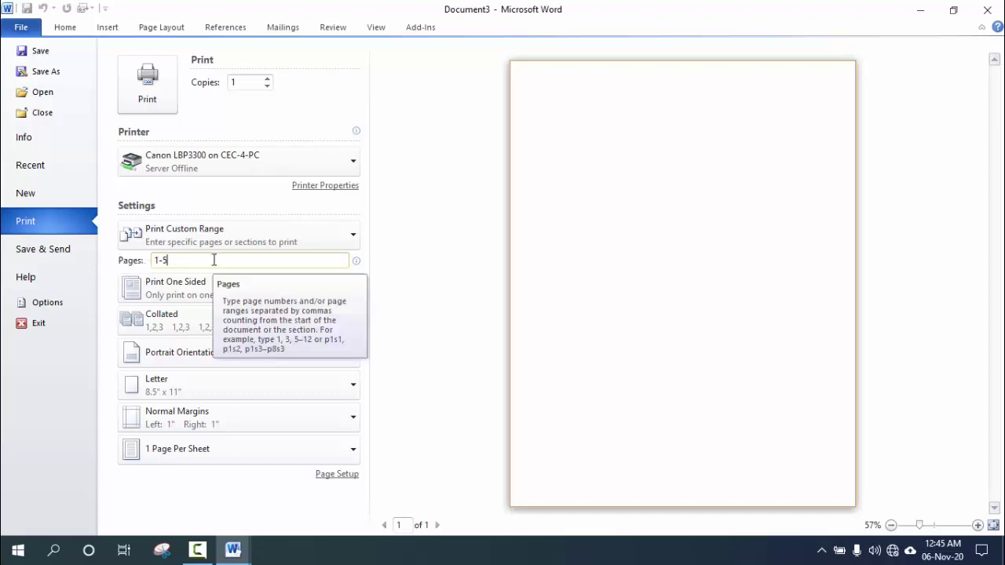
{"action": "left_click_drag", "start_coordinate": [204, 260], "coordinate": [155, 260]}
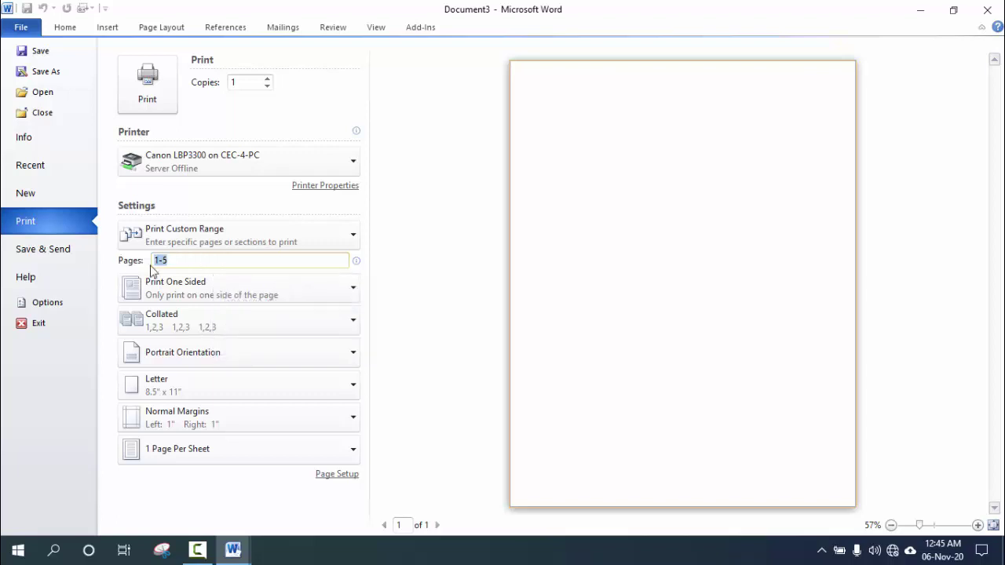
{"action": "type", "text": "2,5,7,8"}
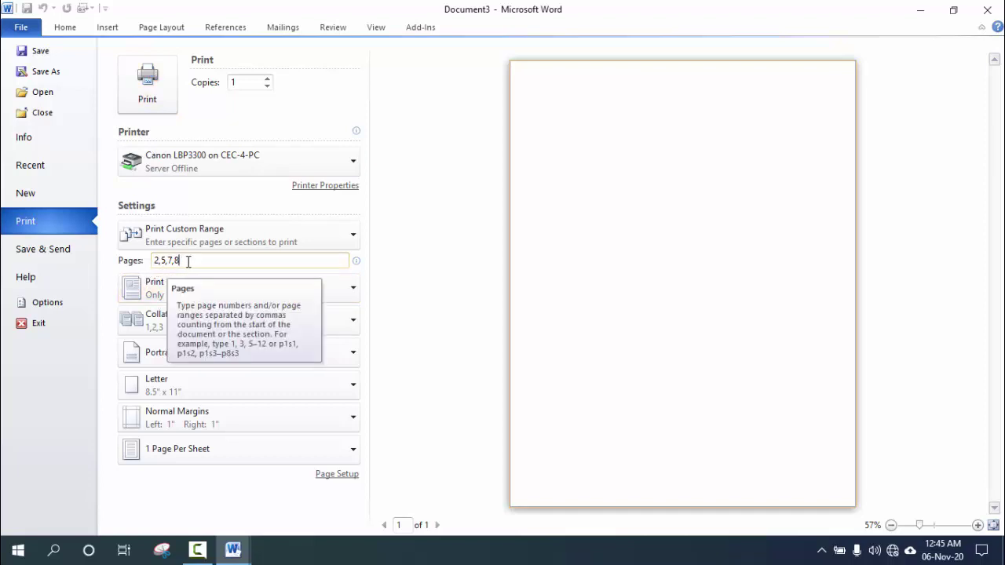
{"action": "left_click_drag", "start_coordinate": [190, 261], "coordinate": [141, 259]}
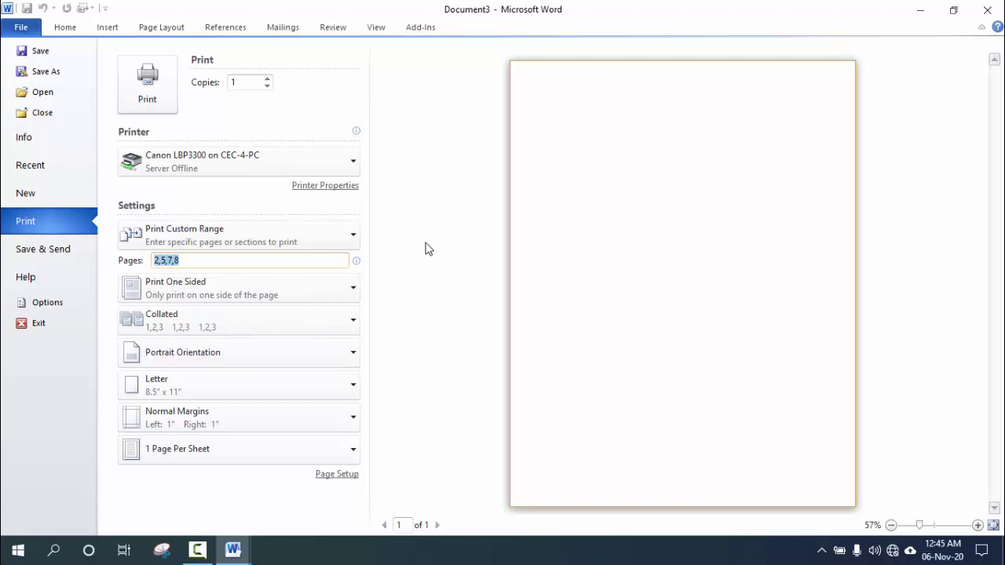
{"action": "type", "text": "2-4,6,9"}
Switch back to Print All Pages and return to the blank document.
{"action": "mouse_move", "coordinate": [159, 262]}
{"action": "mouse_move", "coordinate": [253, 260]}
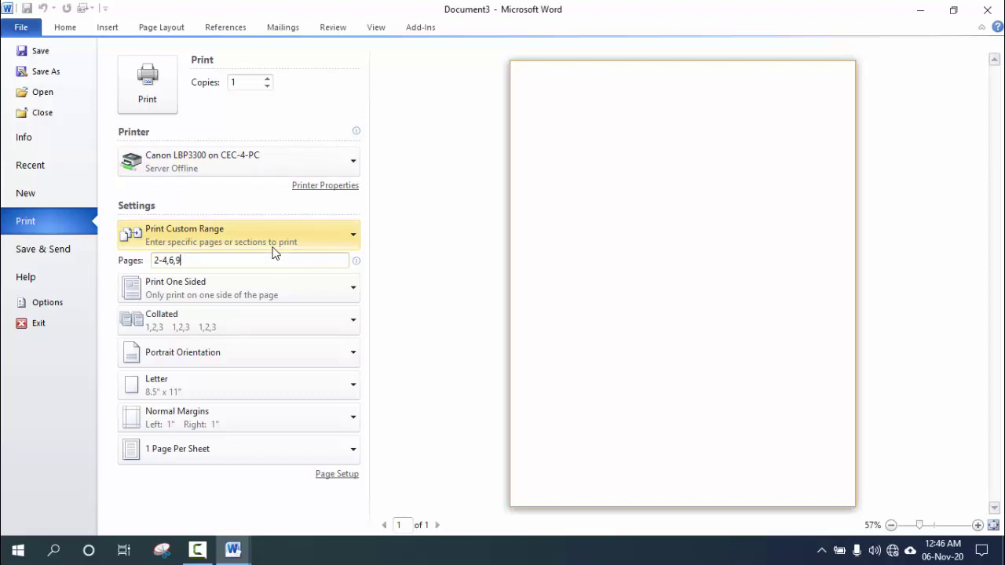
{"action": "left_click", "coordinate": [232, 238]}
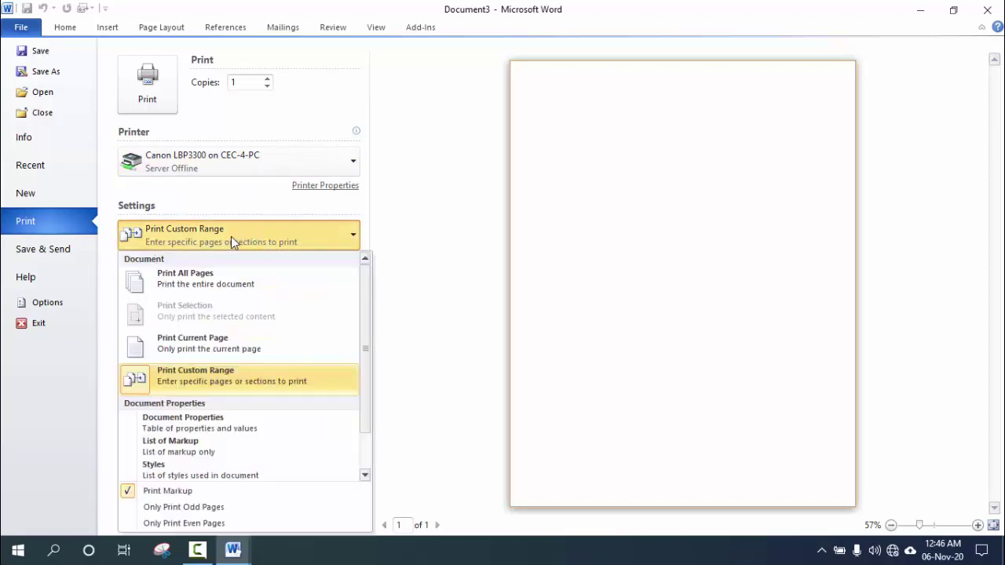
{"action": "left_click", "coordinate": [243, 283]}
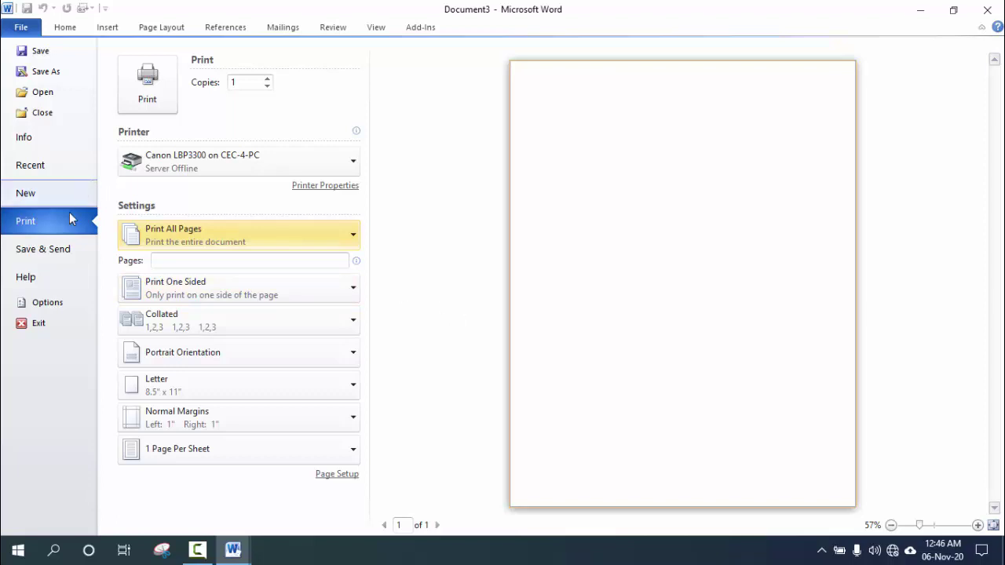
{"action": "left_click", "coordinate": [65, 30]}
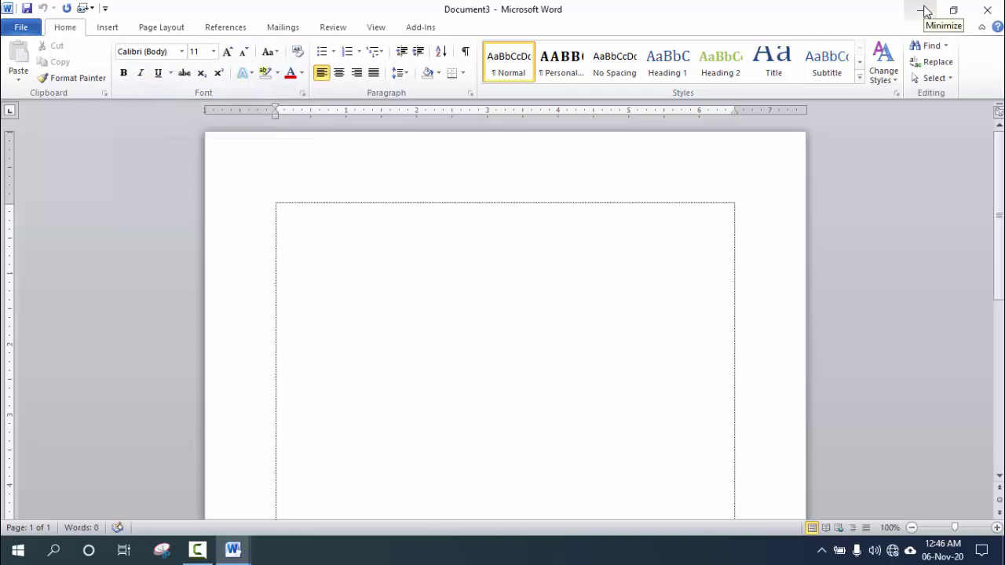
Minimize the Document3, Document2 and cec 1 windows one after another.
{"action": "left_click", "coordinate": [924, 10]}
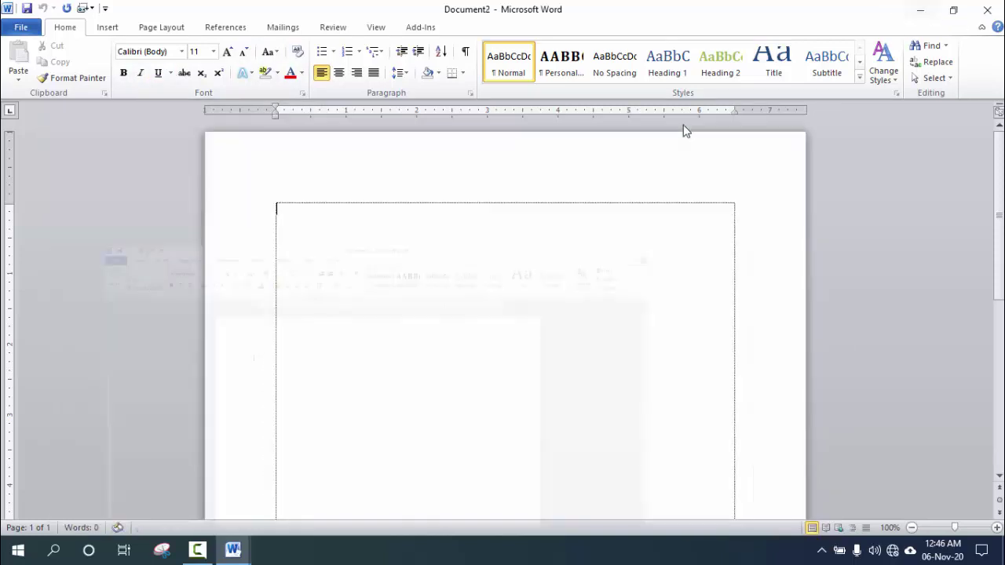
{"action": "left_click", "coordinate": [920, 9]}
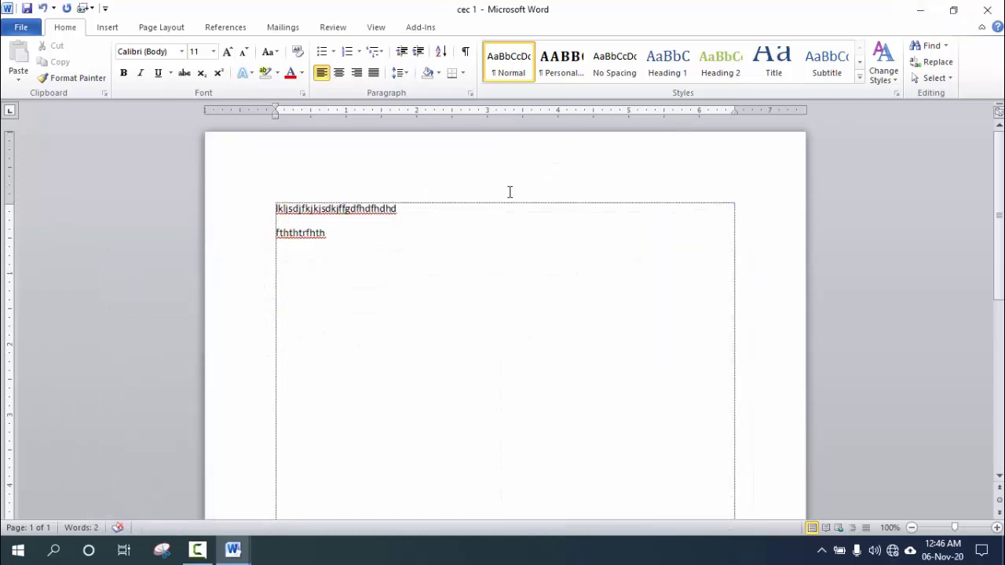
{"action": "left_click", "coordinate": [924, 10]}
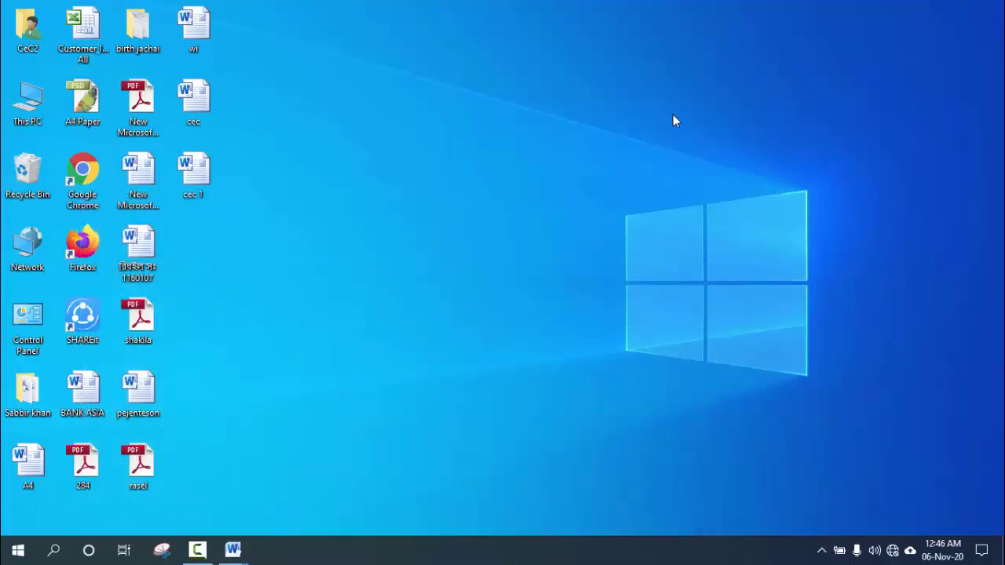